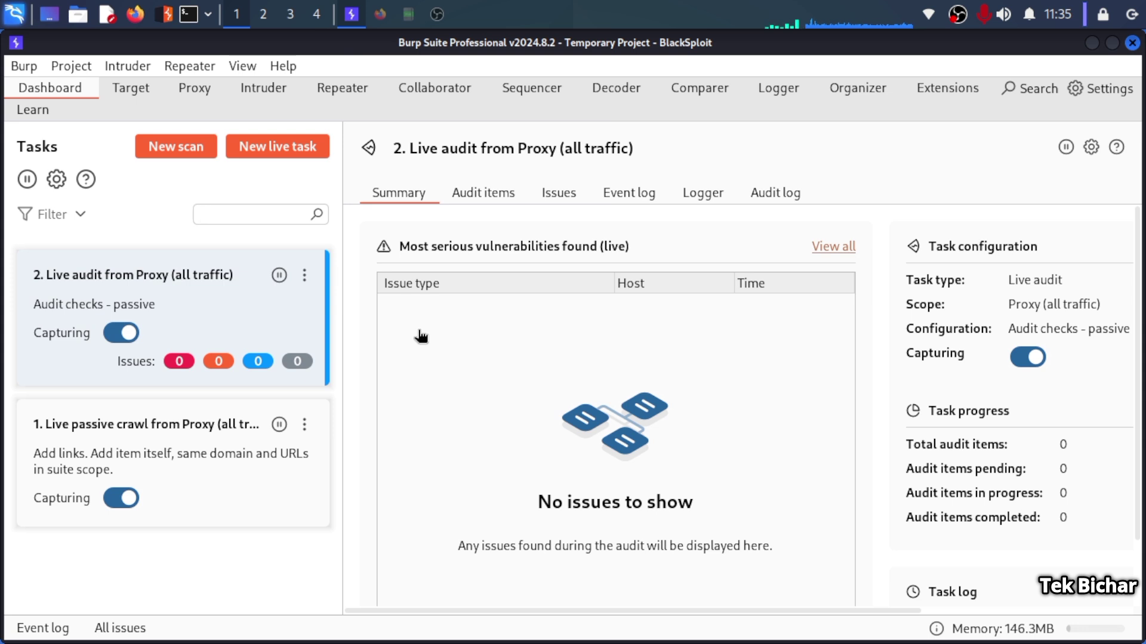
- Open the Decoder and enter "hello" as the input text
left_click(595, 90)
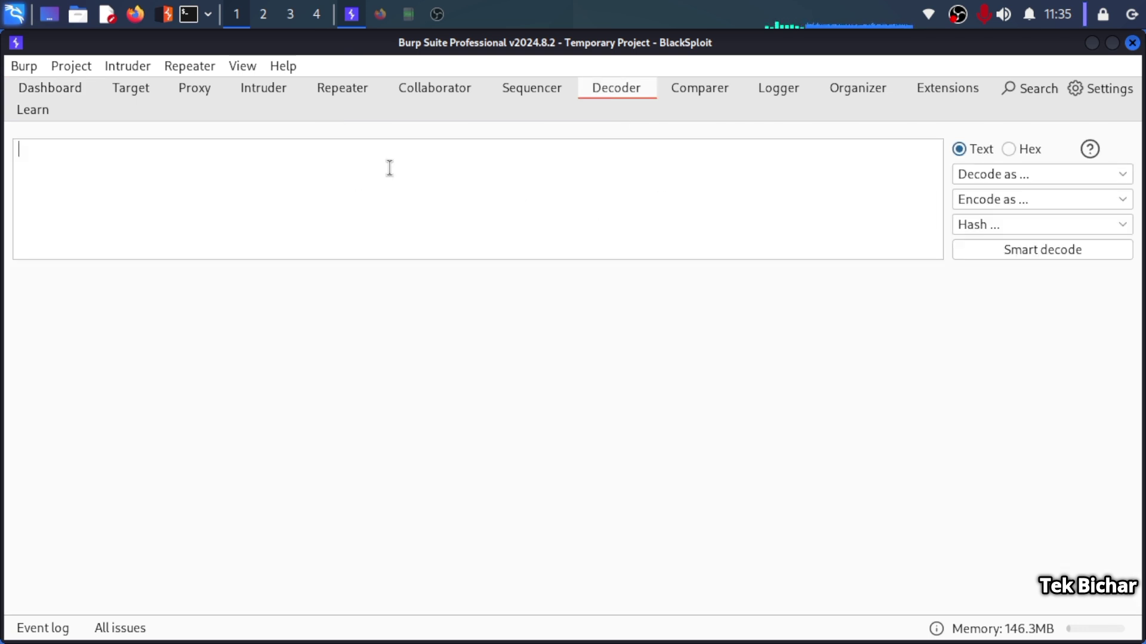
type("hel")
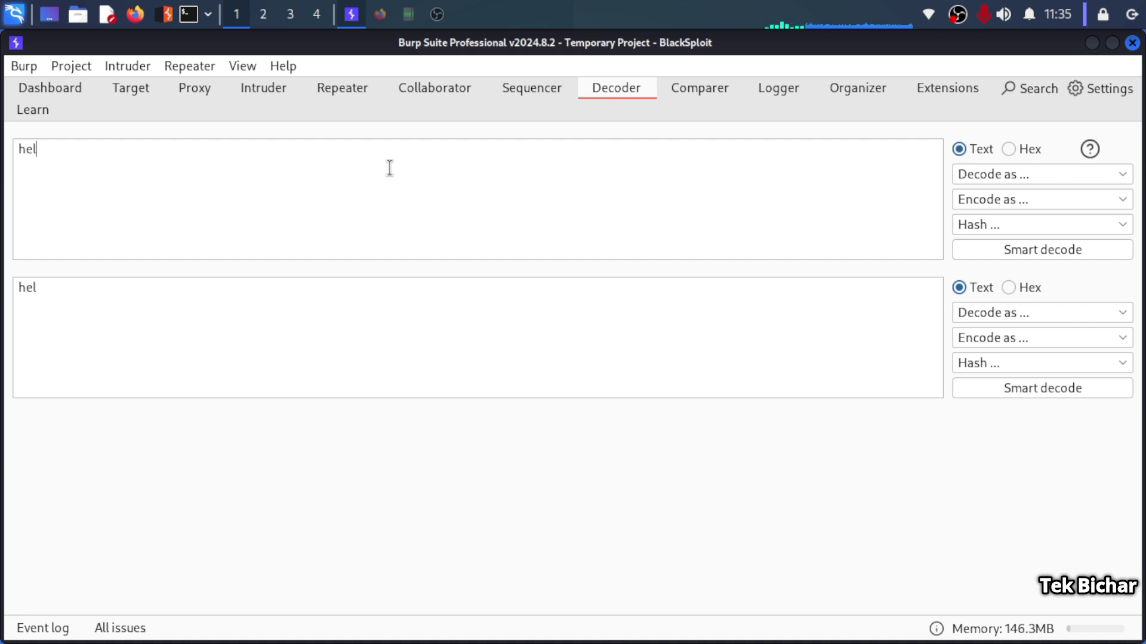
type("lo")
left_click_drag(81, 288, 1, 289)
left_click(52, 165)
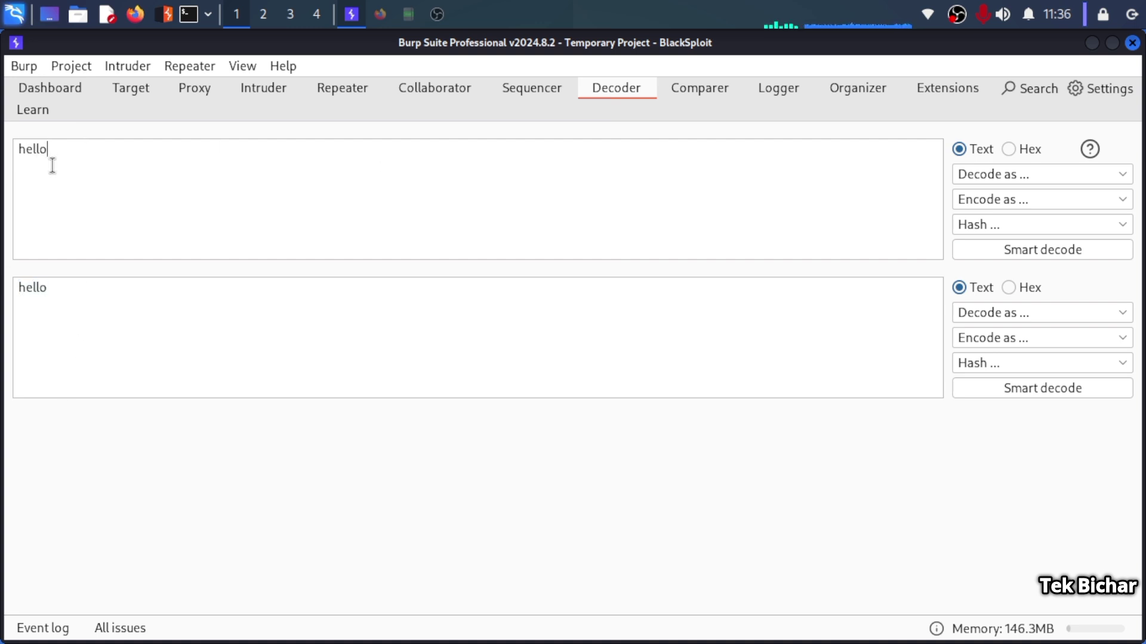
- Encode the "hello" input text as URL
left_click_drag(84, 297, 2, 294)
left_click(90, 303)
double_click(34, 150)
left_click(26, 158)
double_click(30, 156)
left_click(39, 150)
left_click(1017, 202)
left_click(977, 258)
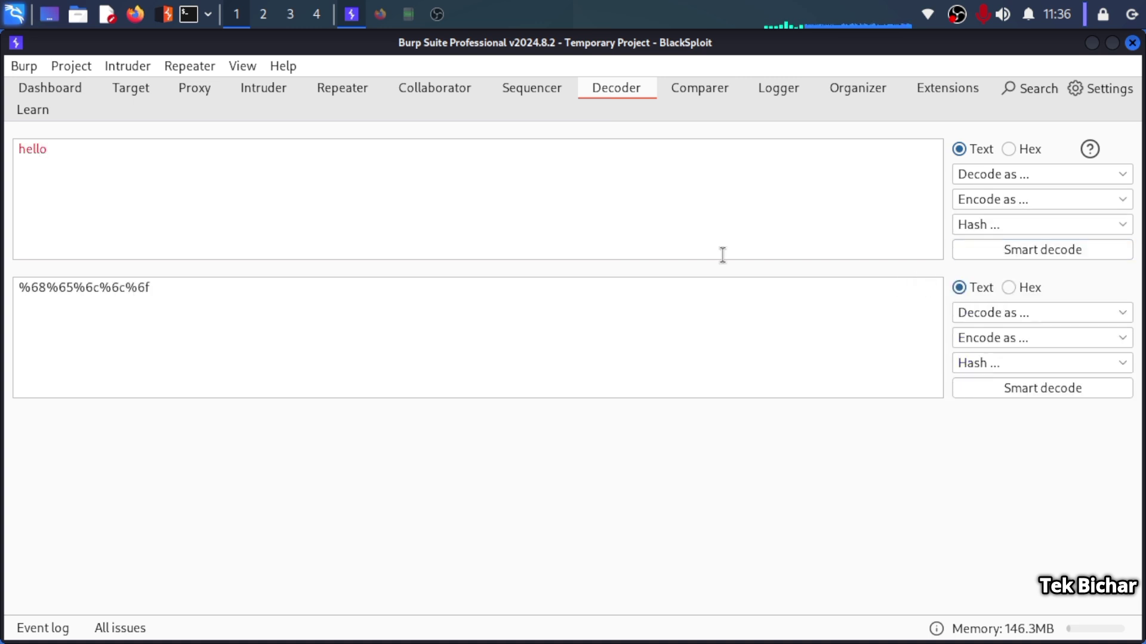
- Select the whole URL-encoded string in the second Decoder field and decode it as URL
triple_click(94, 292)
left_click_drag(112, 287, 98, 292)
triple_click(97, 292)
left_click(98, 292)
triple_click(93, 283)
left_click(92, 283)
double_click(92, 287)
triple_click(90, 292)
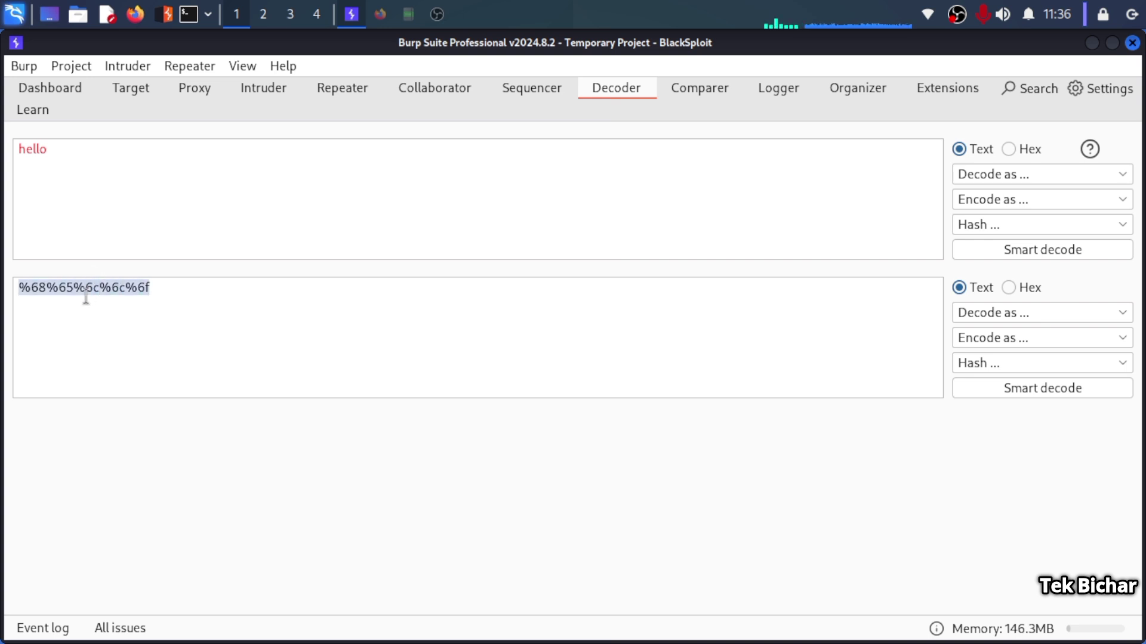
left_click(1000, 314)
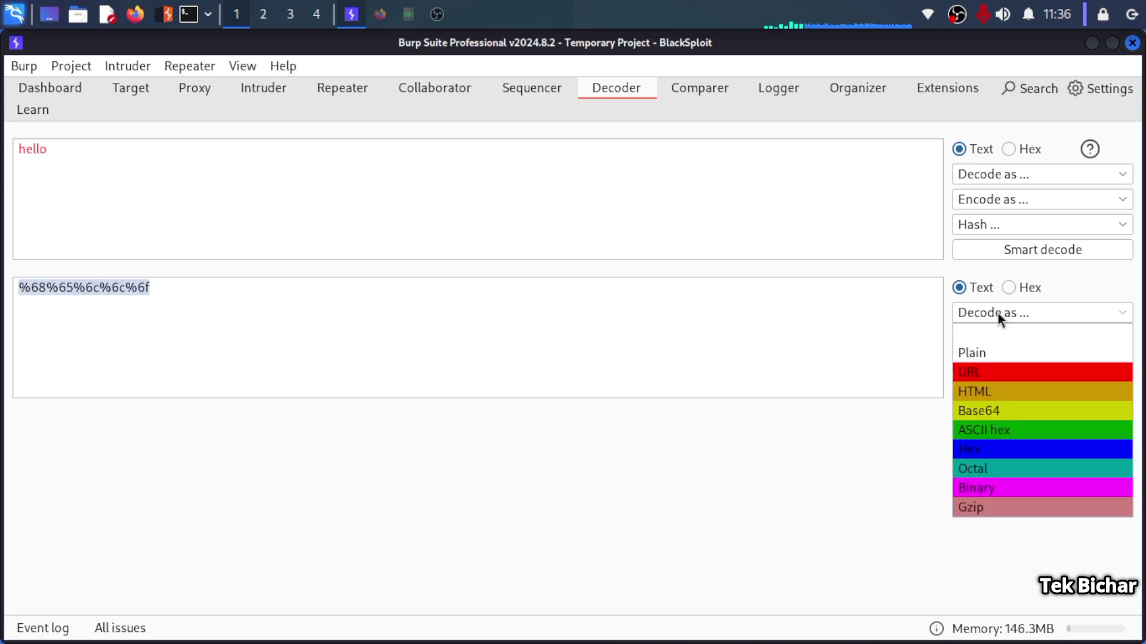
left_click(972, 371)
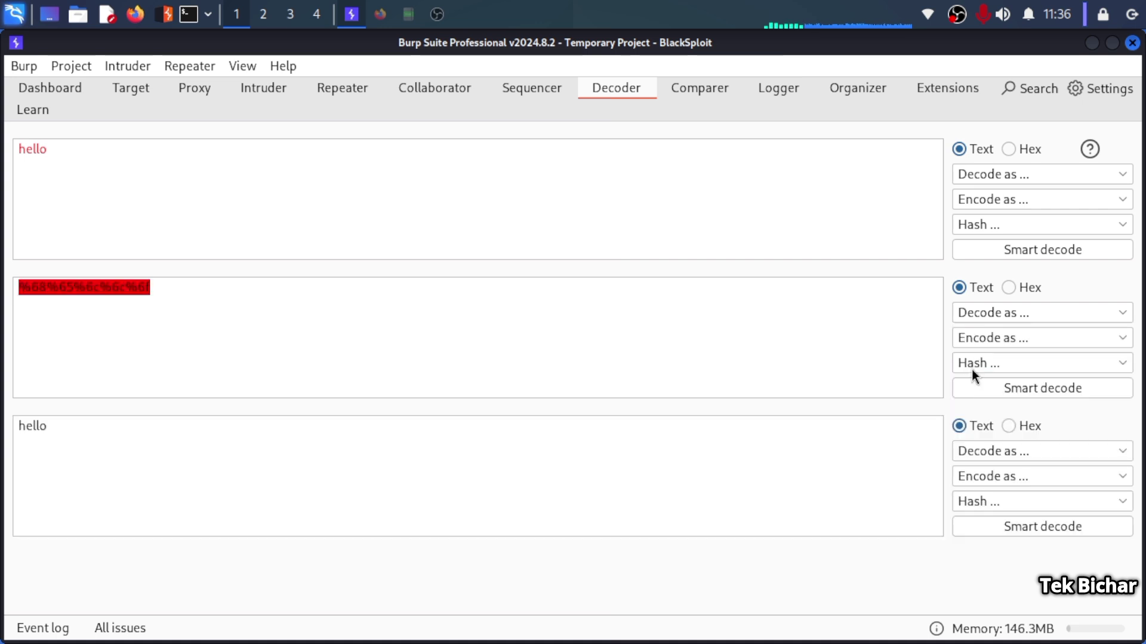
- Compare the decoded text with the original input and clear the Decoder's contents
double_click(49, 148)
left_click(53, 424)
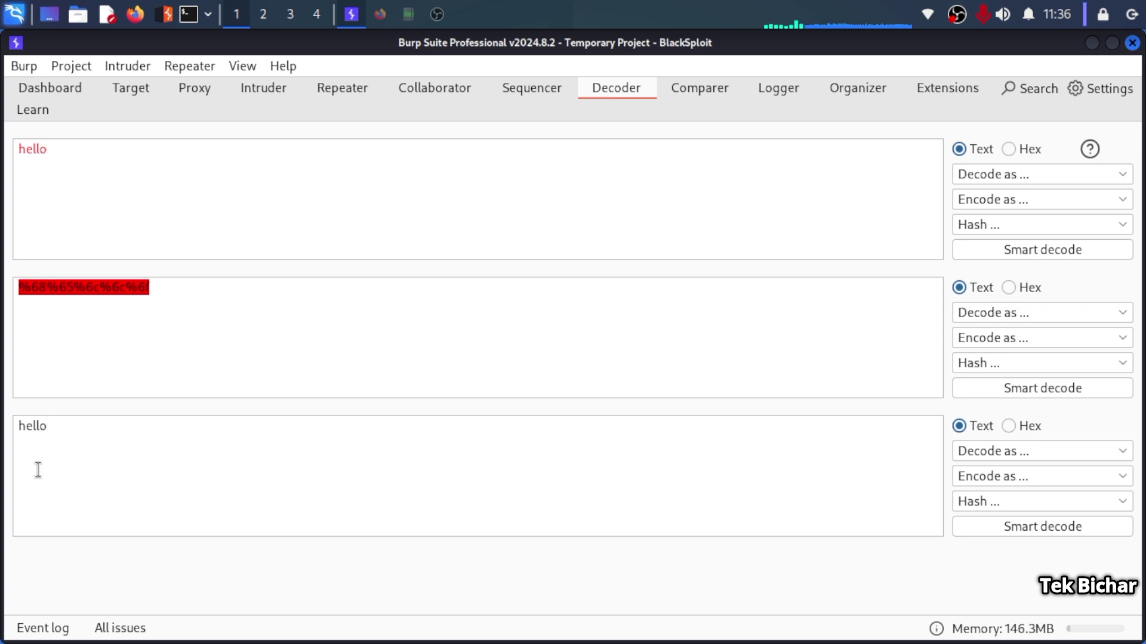
double_click(30, 424)
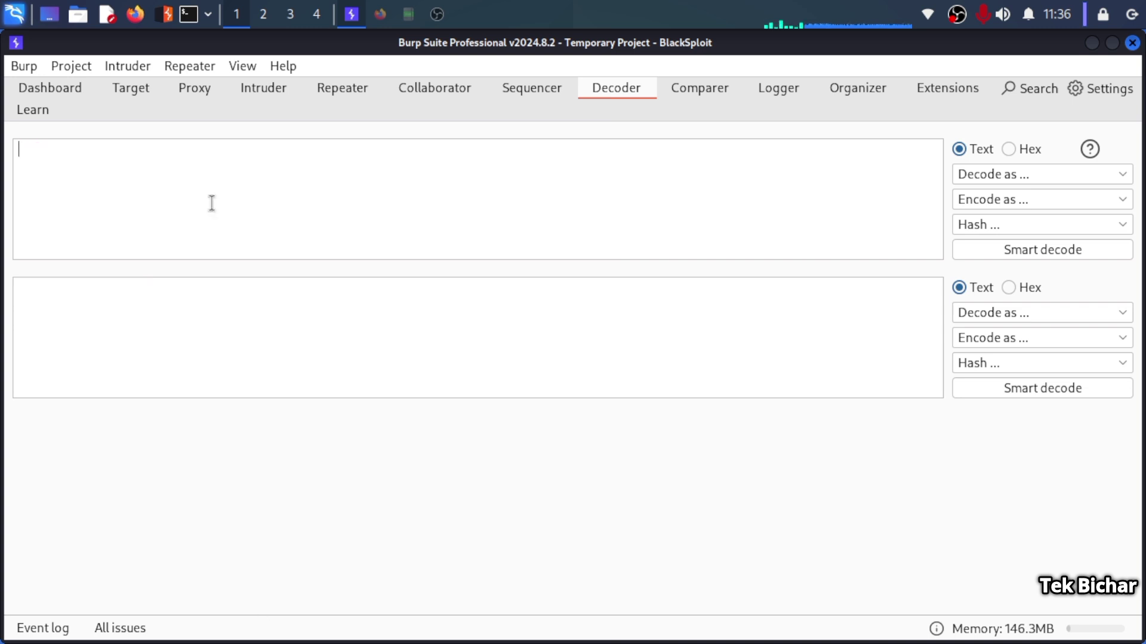
- Switch to the base64encode.org page in Firefox, enter a short greeting that includes a first name, and encode it to Base64
left_click(380, 14)
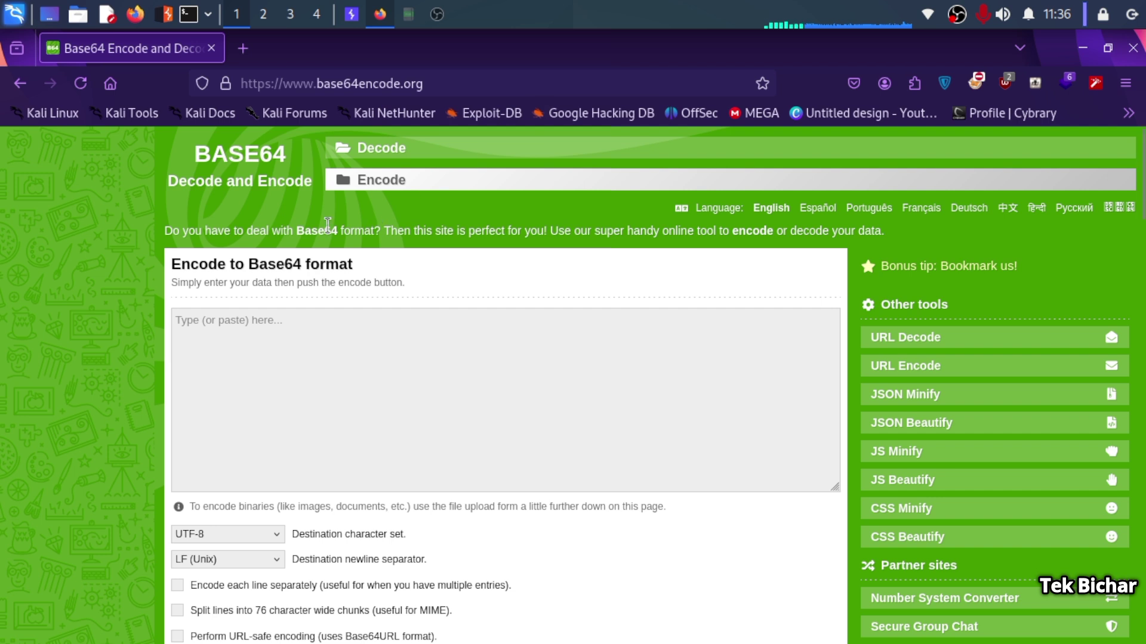
scroll(351, 346, "down", 1)
scroll(351, 346, "down", 3)
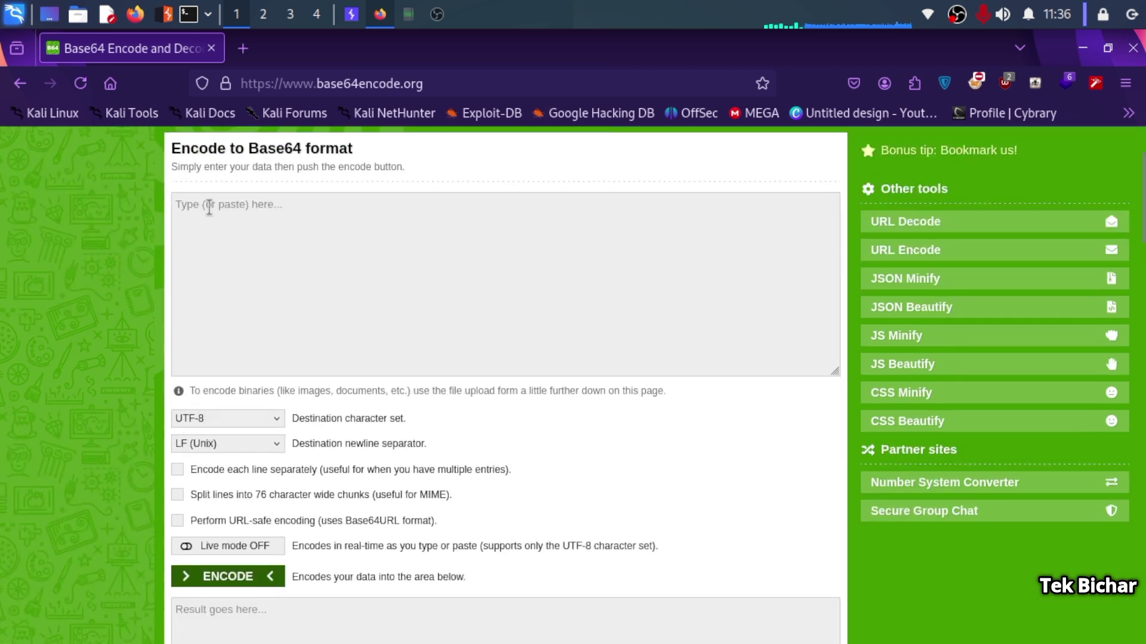
left_click(209, 206)
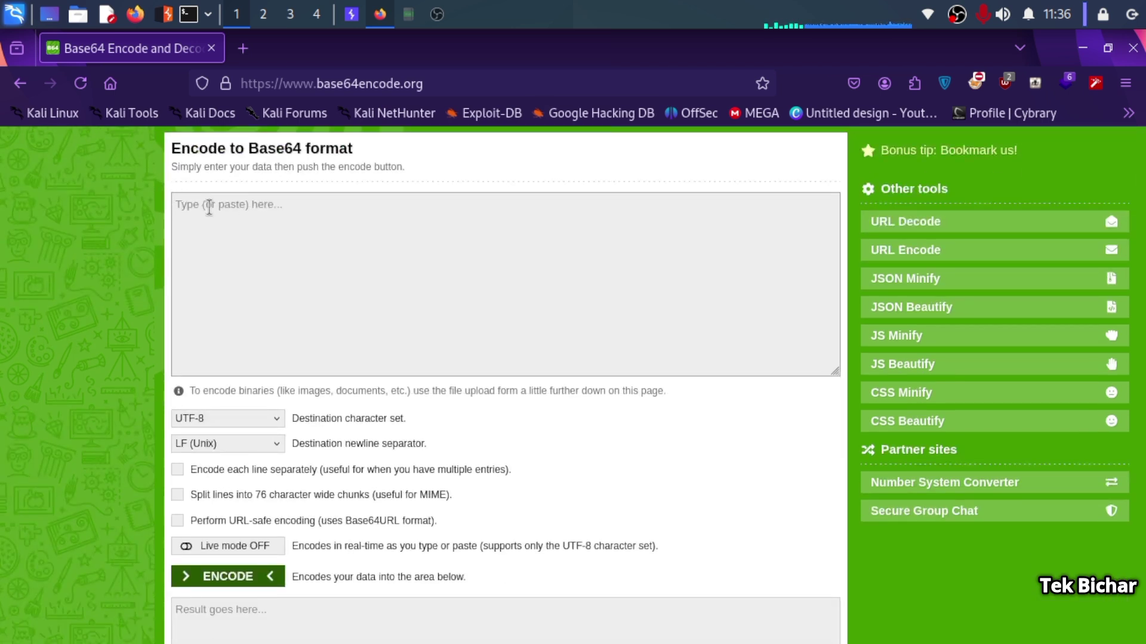
type("hello i am suman")
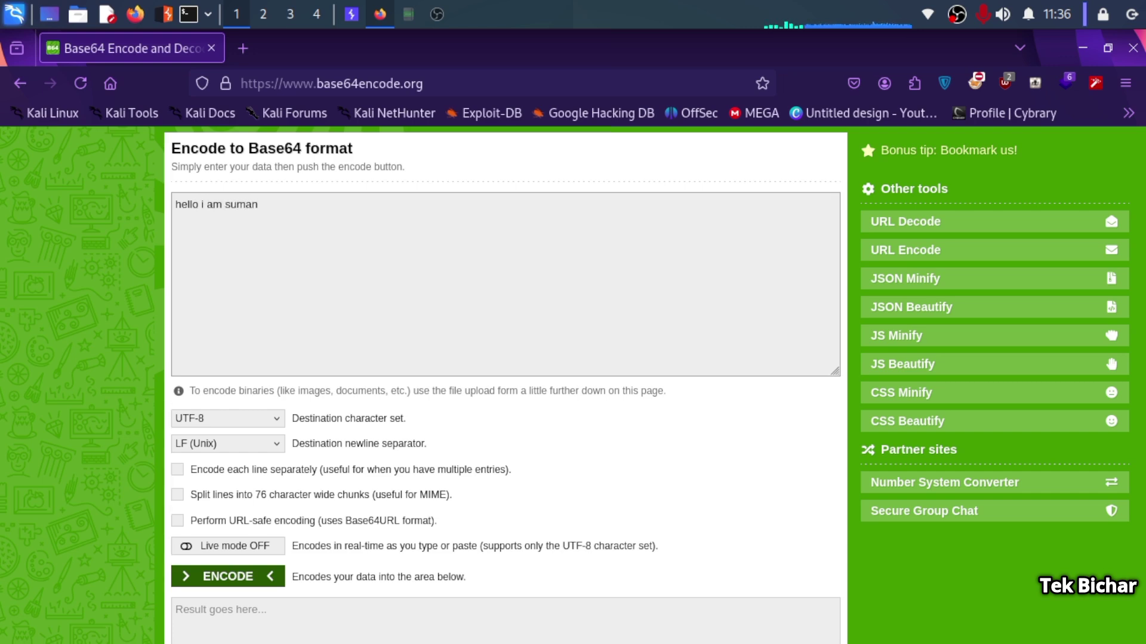
scroll(216, 293, "down", 7)
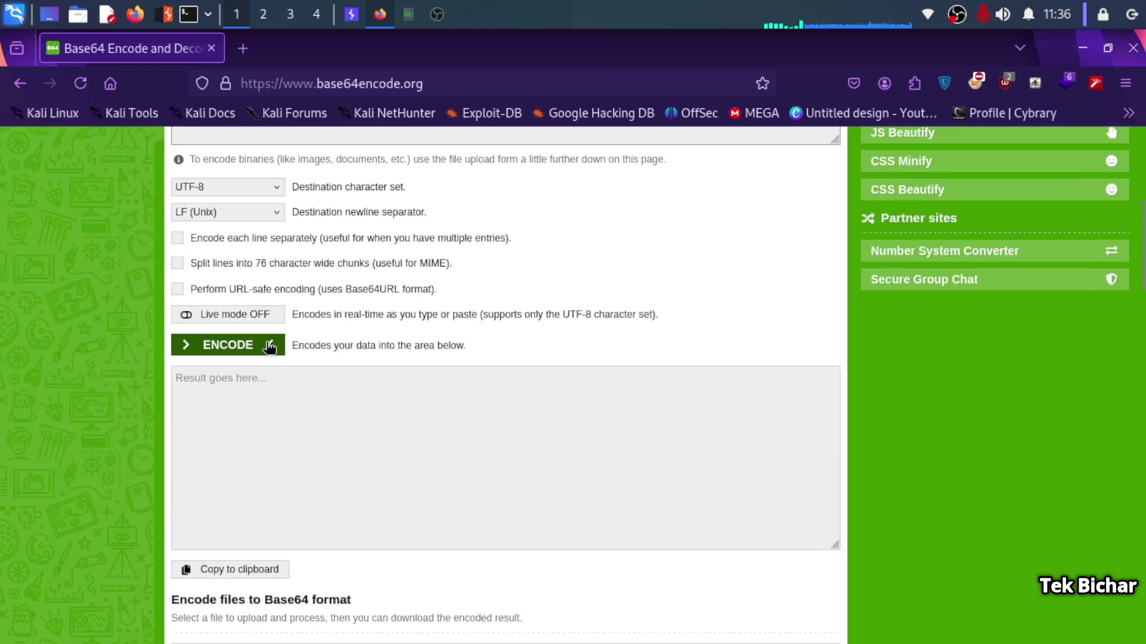
left_click(241, 353)
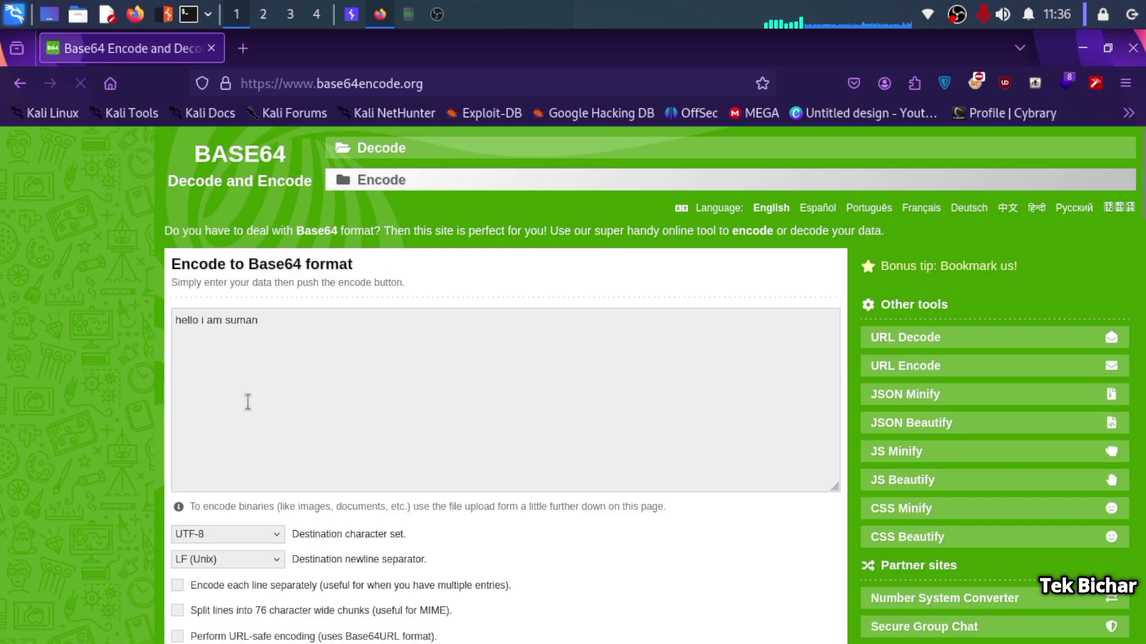
- Copy the complete Base64 string from the encoding result area
scroll(263, 406, "down", 15)
scroll(278, 418, "up", 7)
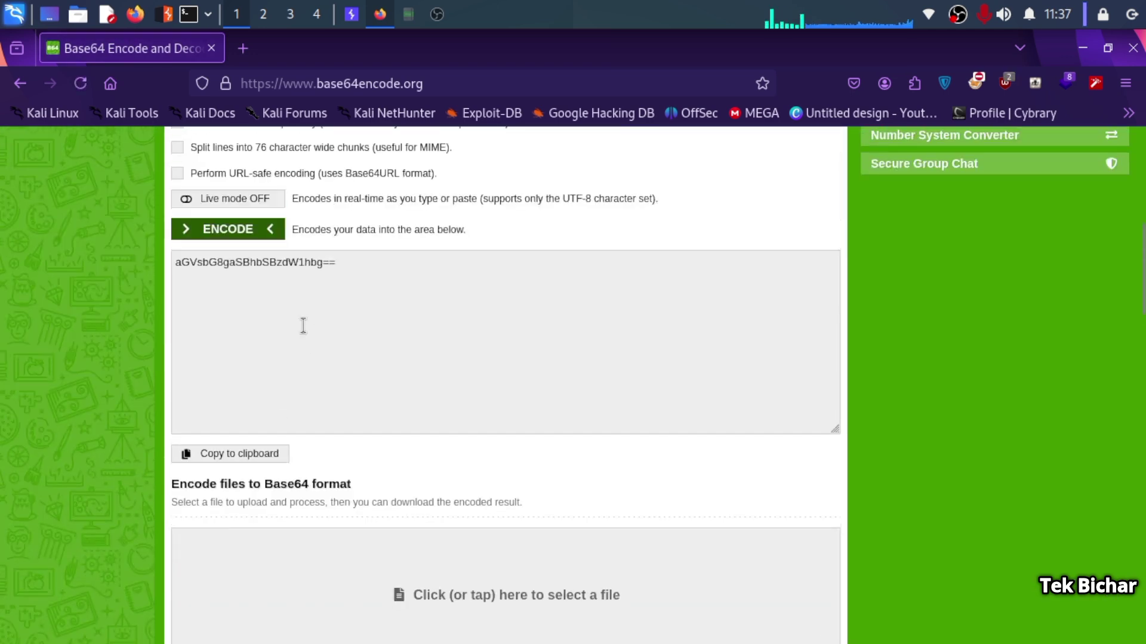
triple_click(263, 263)
key("ctrl+c")
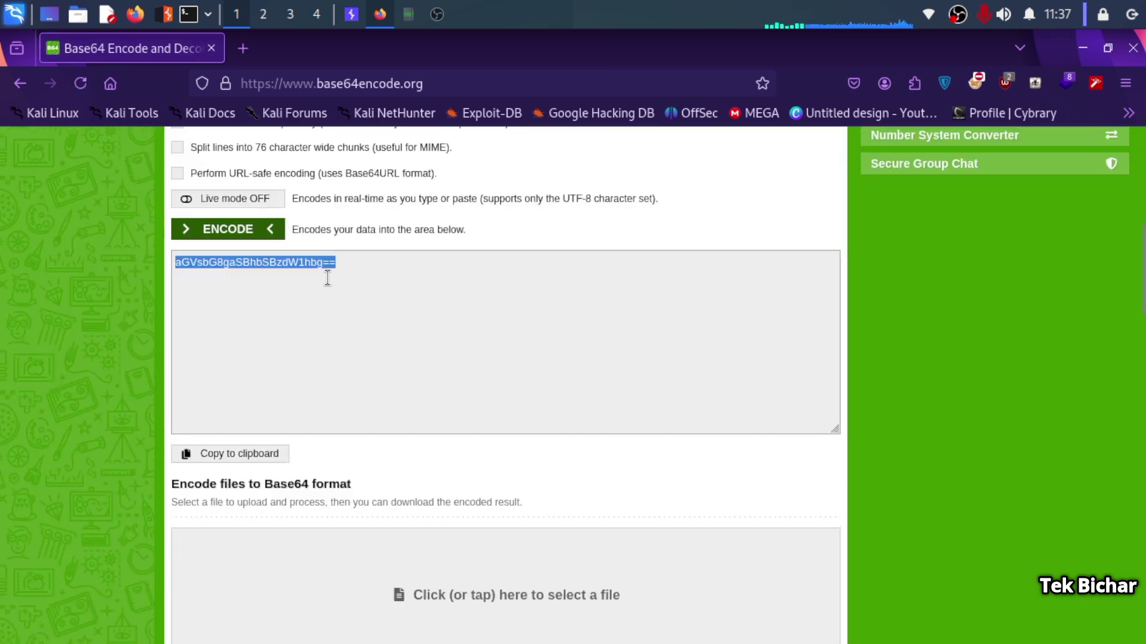
left_click(349, 268)
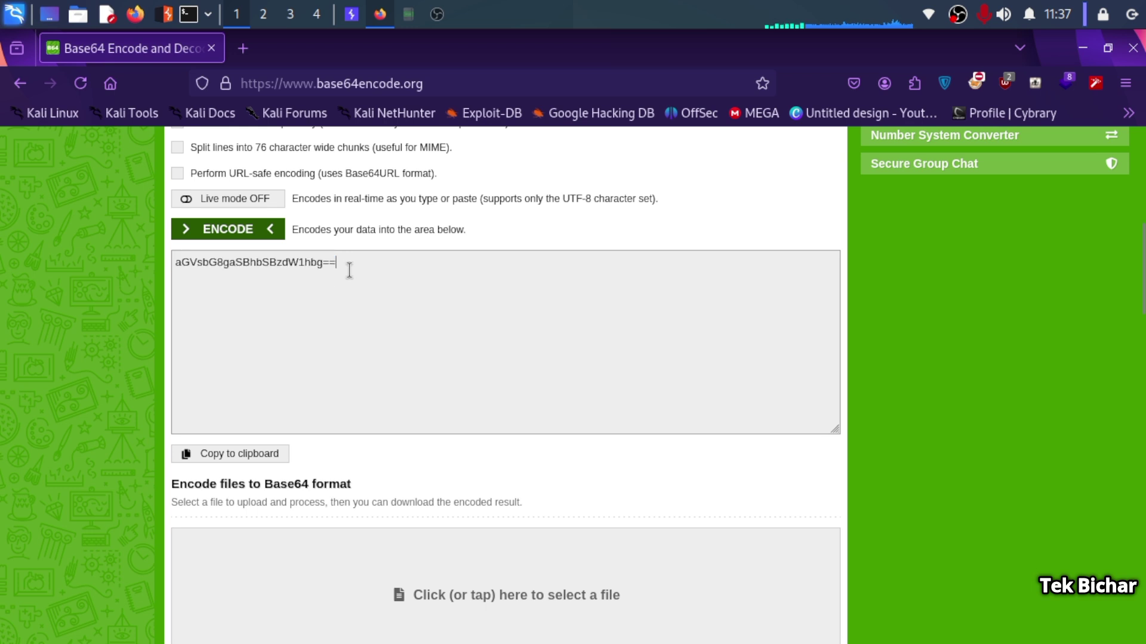
- Switch to Burp Suite, paste the copied string into the empty Decoder input, and decode it as Base64
left_click(351, 13)
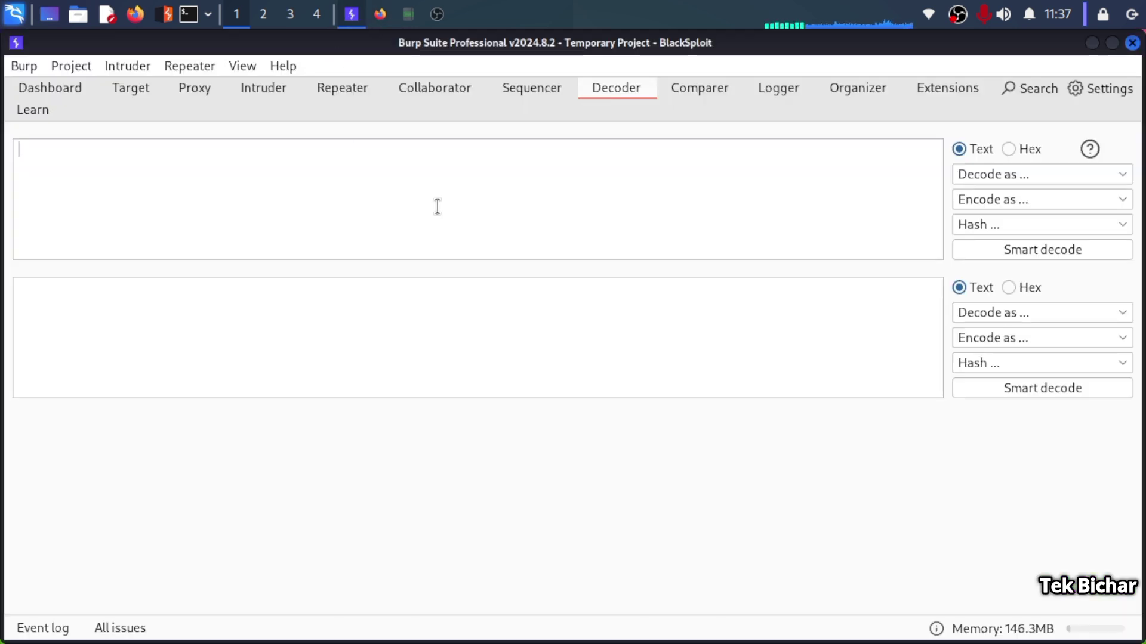
left_click(45, 145)
key("ctrl+v")
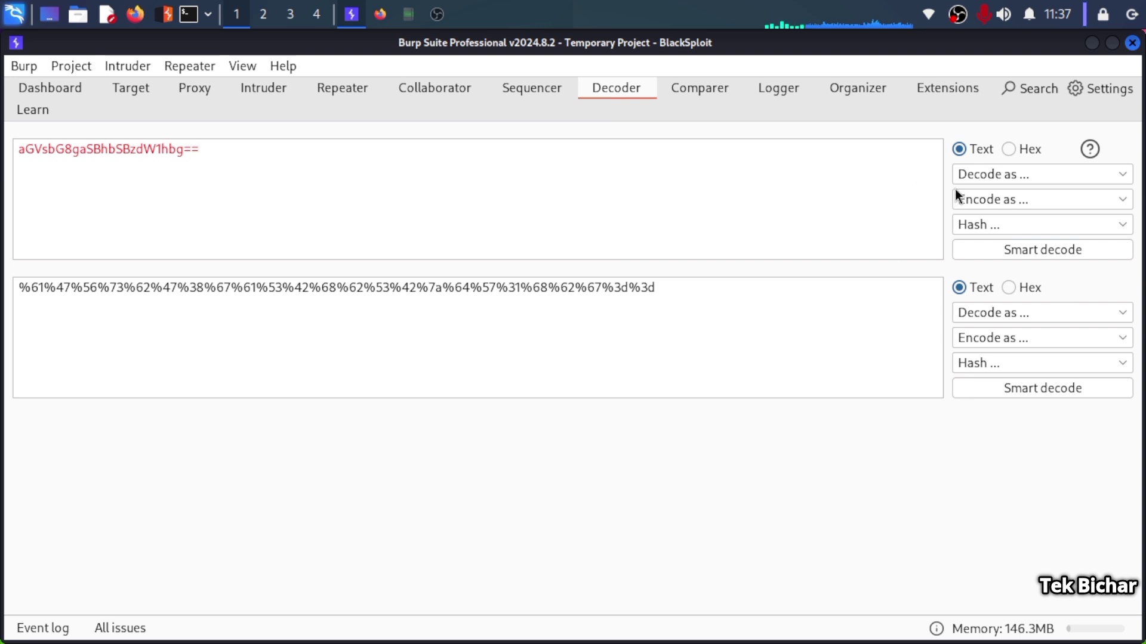
triple_click(133, 156)
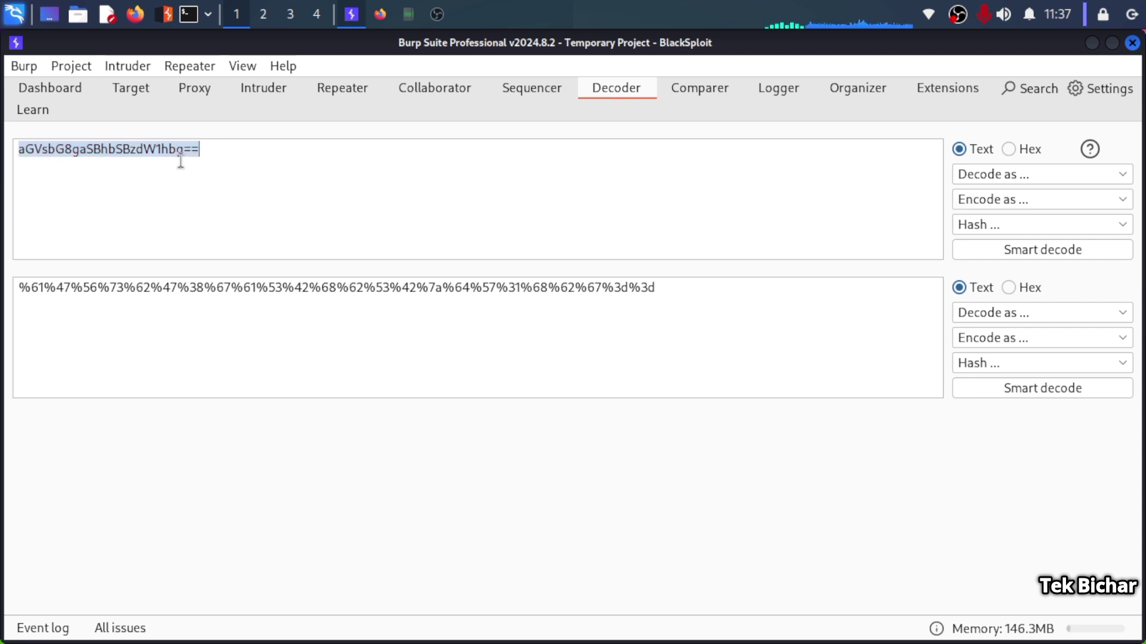
left_click(1021, 174)
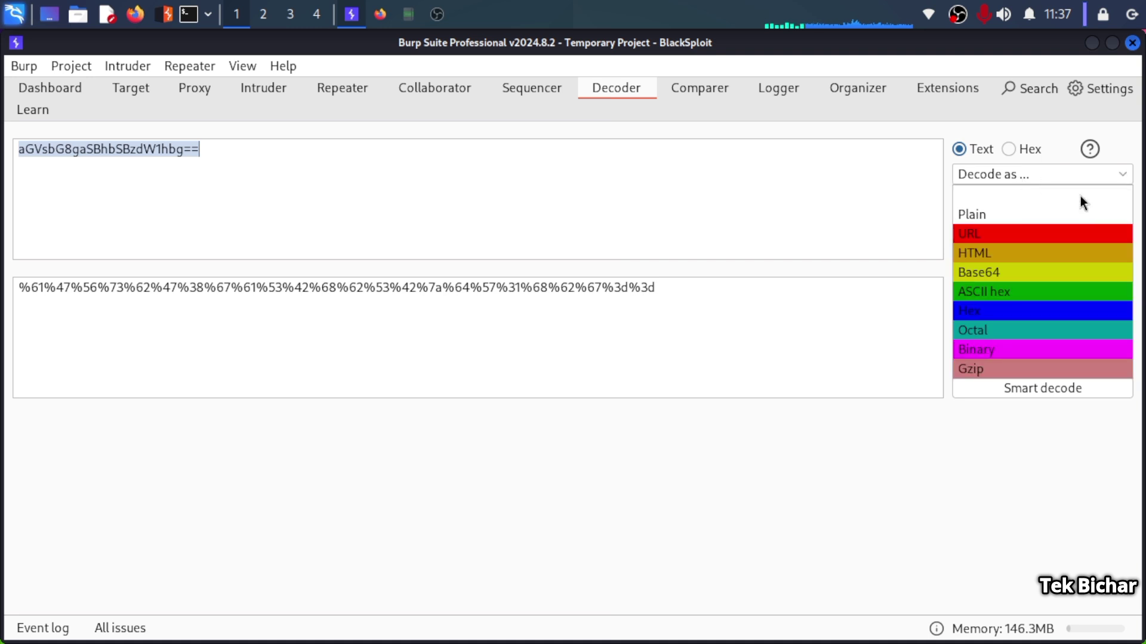
left_click(985, 273)
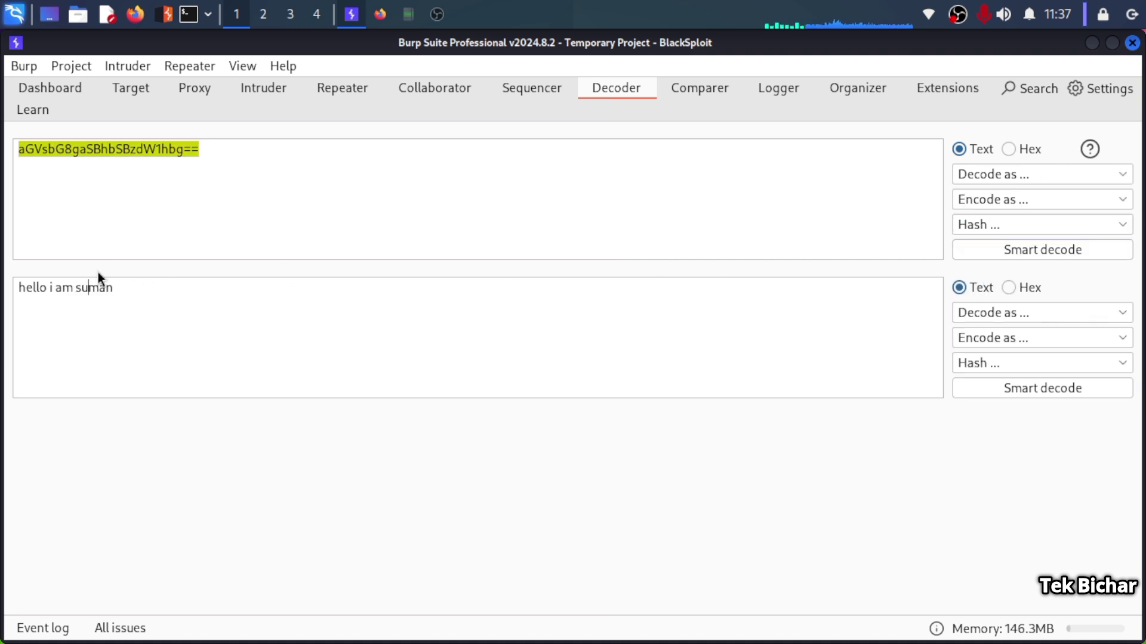
triple_click(89, 287)
- Switch to Firefox and review the original greeting and its Base64 result on the encoding page
left_click(389, 15)
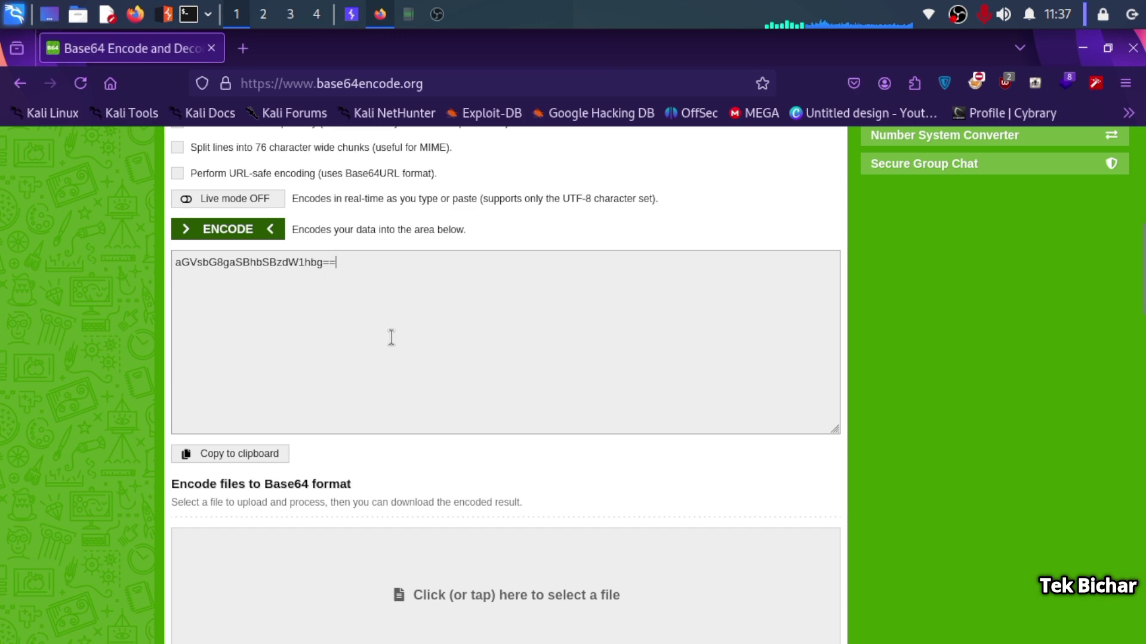
scroll(387, 334, "up", 5)
double_click(212, 323)
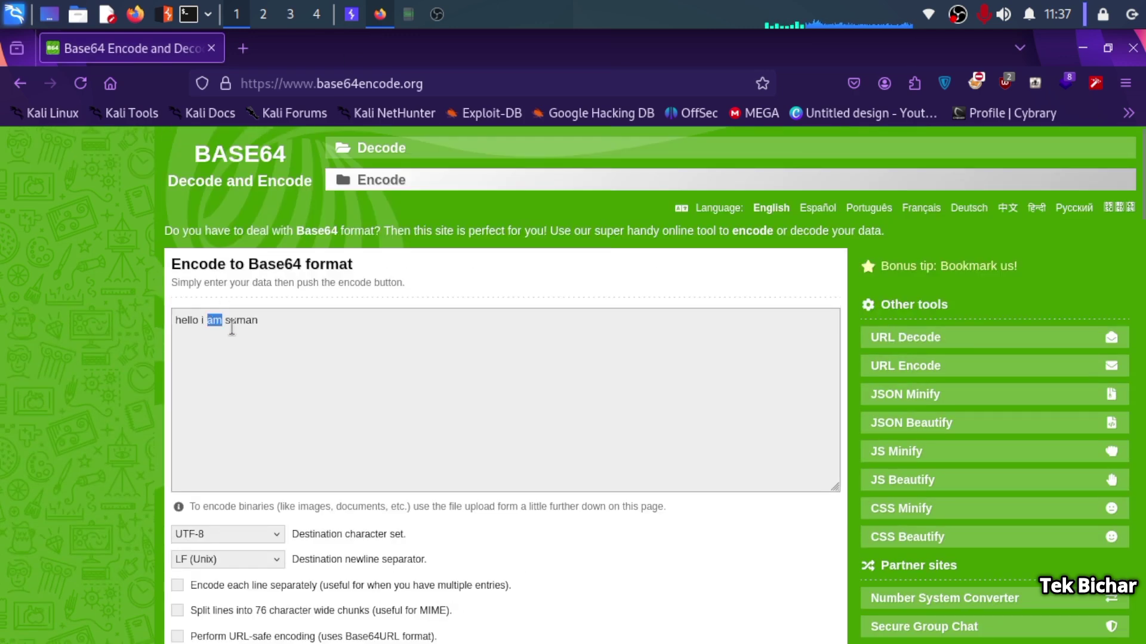
left_click(259, 331)
scroll(290, 355, "down", 1)
scroll(290, 355, "down", 5)
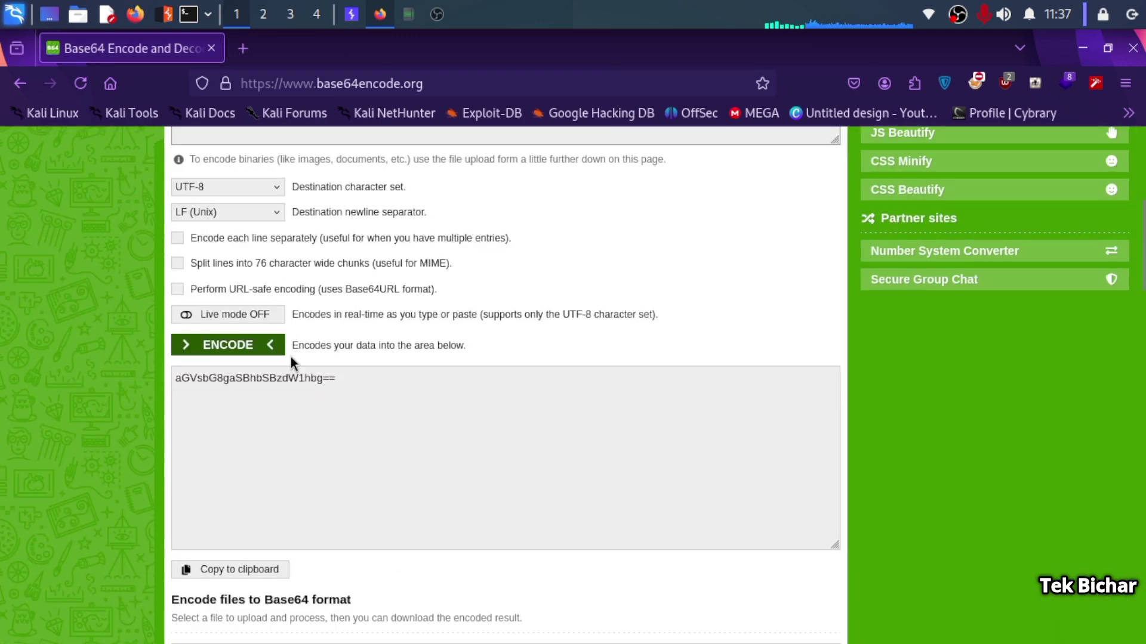
left_click(218, 381)
triple_click(219, 381)
left_click(255, 392)
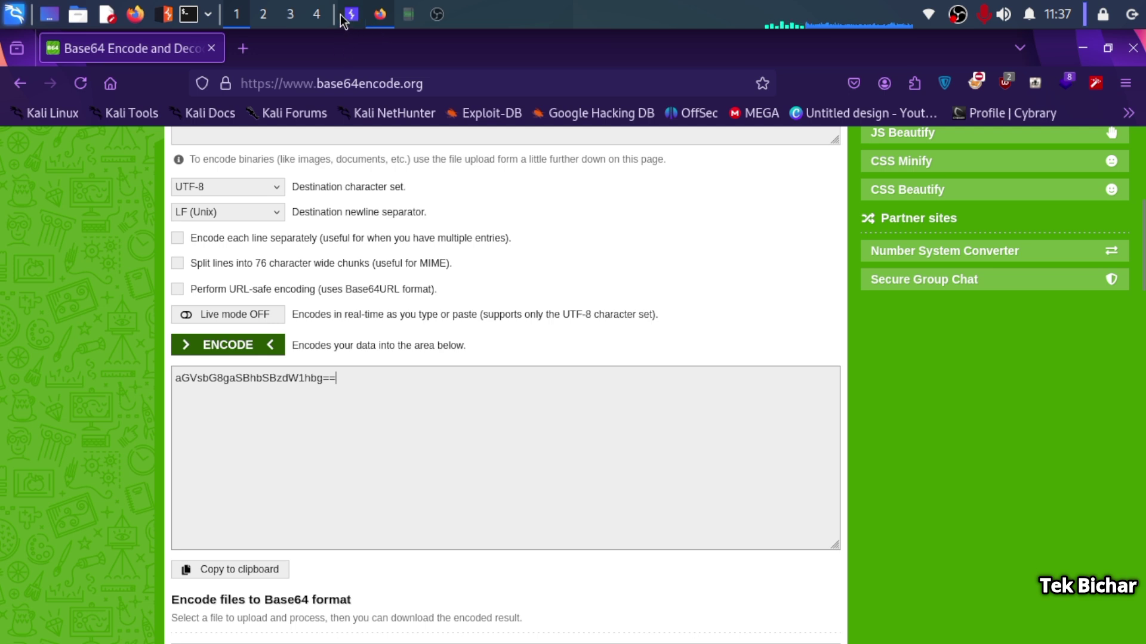
left_click_drag(336, 378, 175, 378)
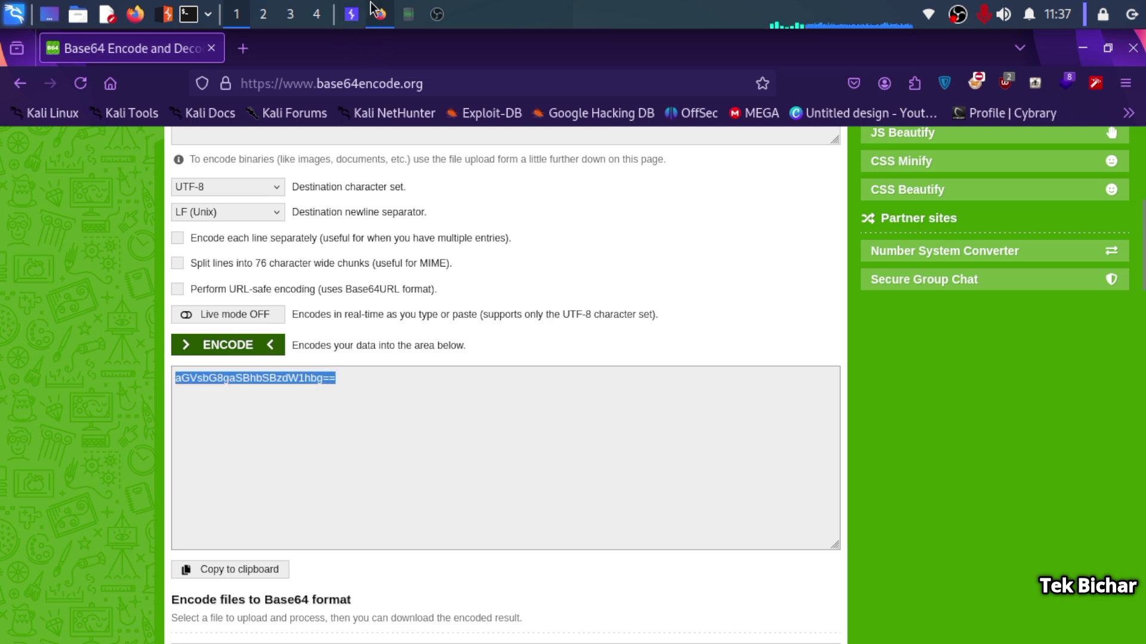
- Return to Burp Suite, decode the Base64 string as Base64 again, and check the decoded text
left_click(352, 14)
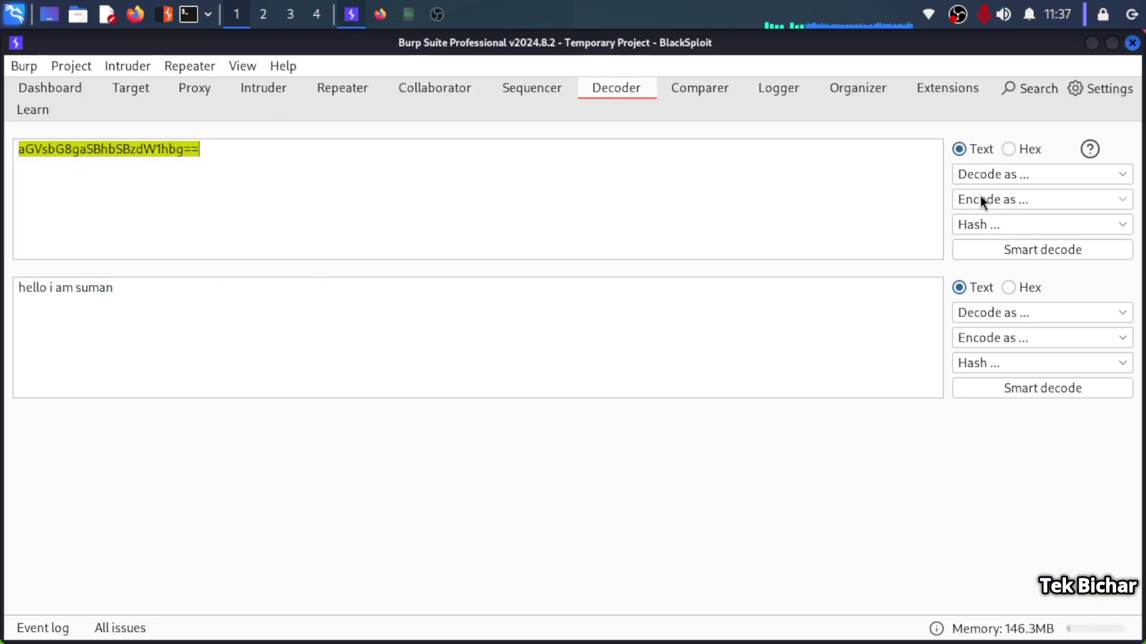
left_click(987, 174)
left_click(976, 269)
left_click_drag(141, 292, 10, 291)
left_click(108, 288)
left_click(216, 158)
- Delete the decoded text and the Base64 input so the Decoder fields are empty
triple_click(102, 288)
key("BackSpace")
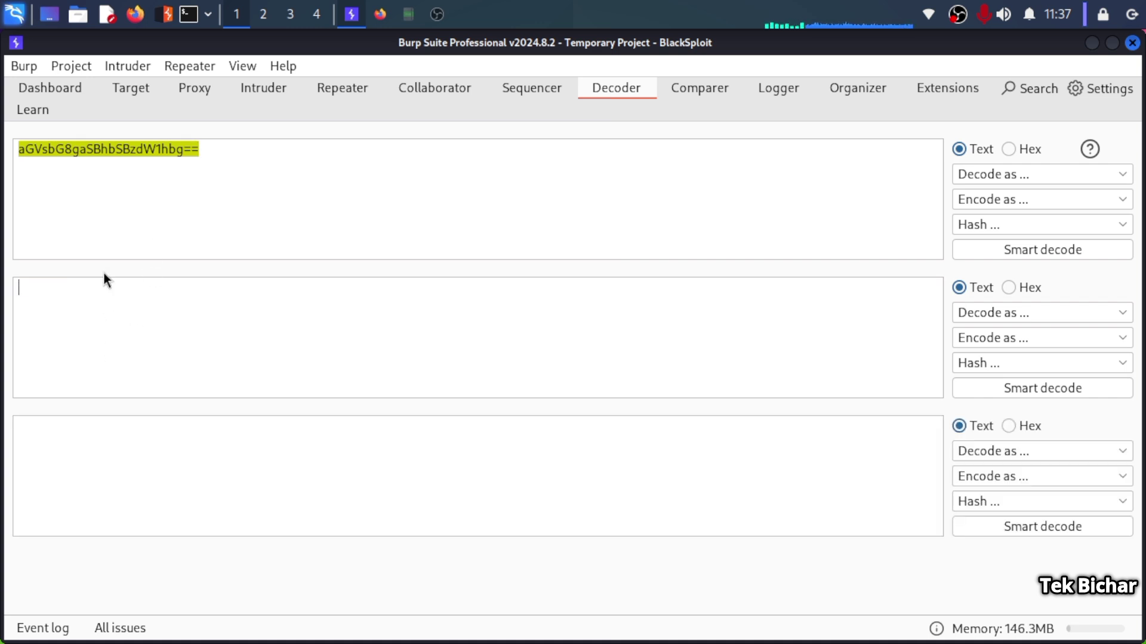
triple_click(157, 145)
key("BackSpace")
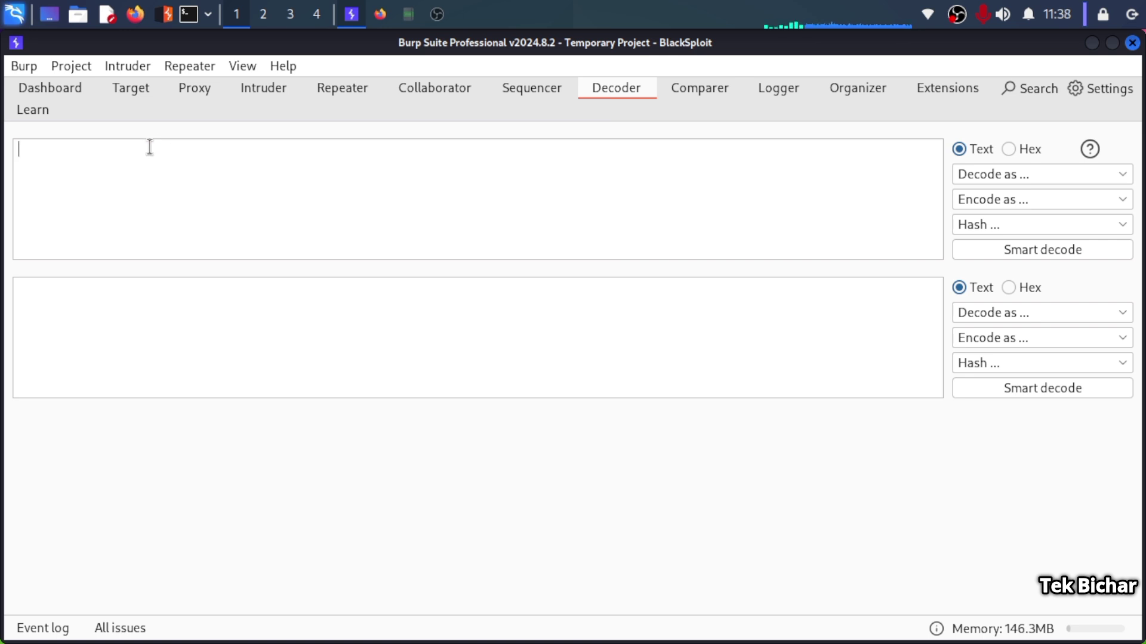
- Switch to Notepadqq and write a greeting with a first name on line 1 of the empty document
left_click(407, 18)
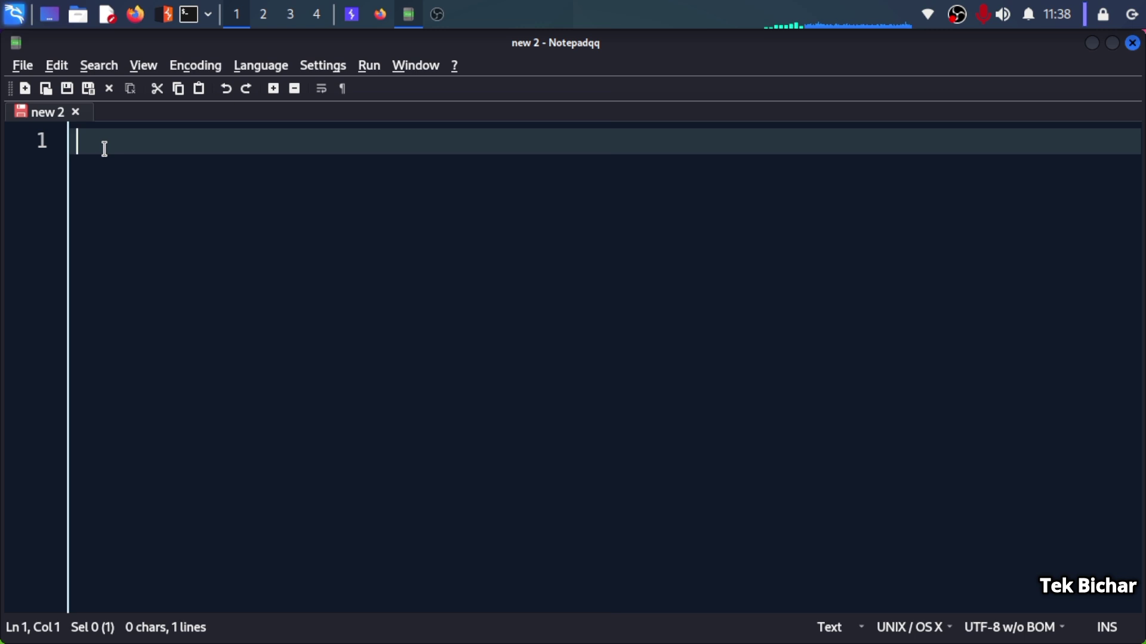
type("hello ")
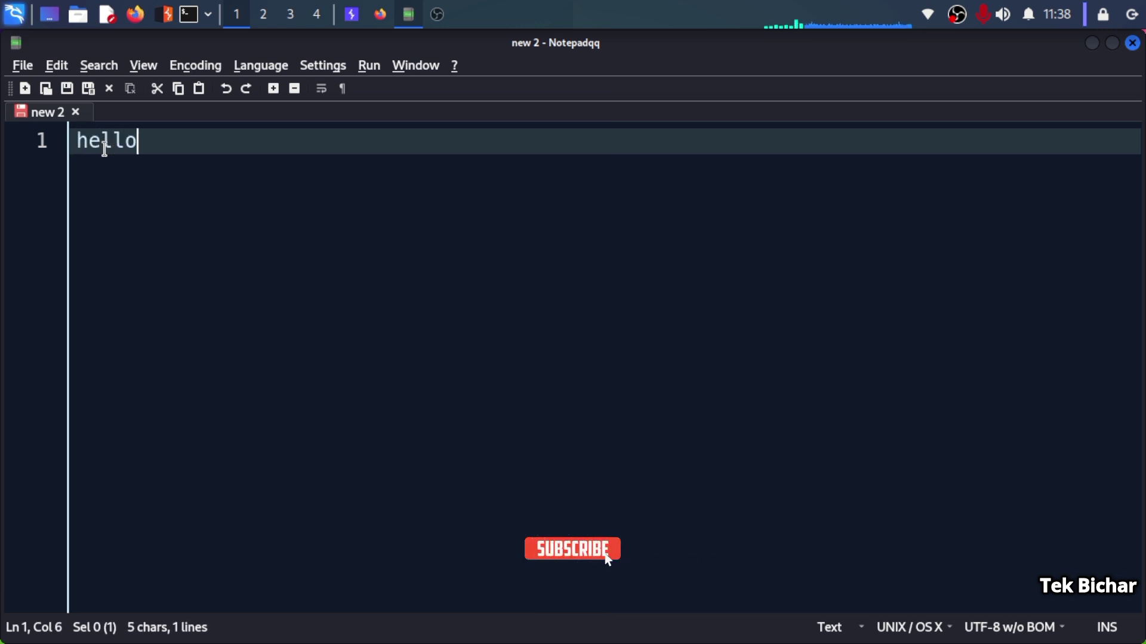
type("i am su")
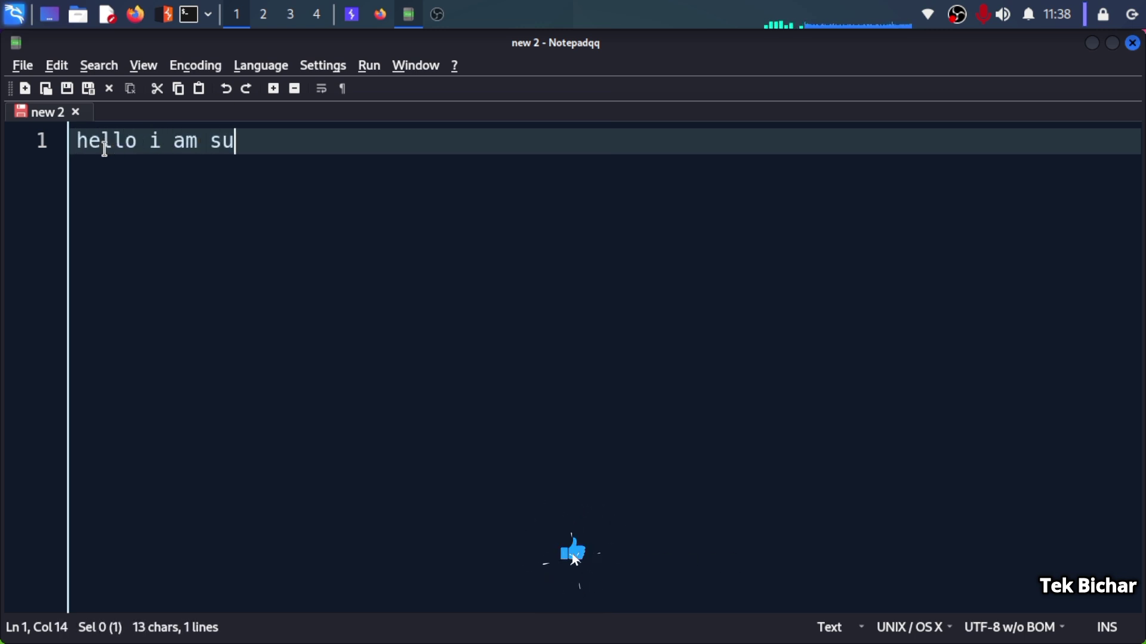
type("man")
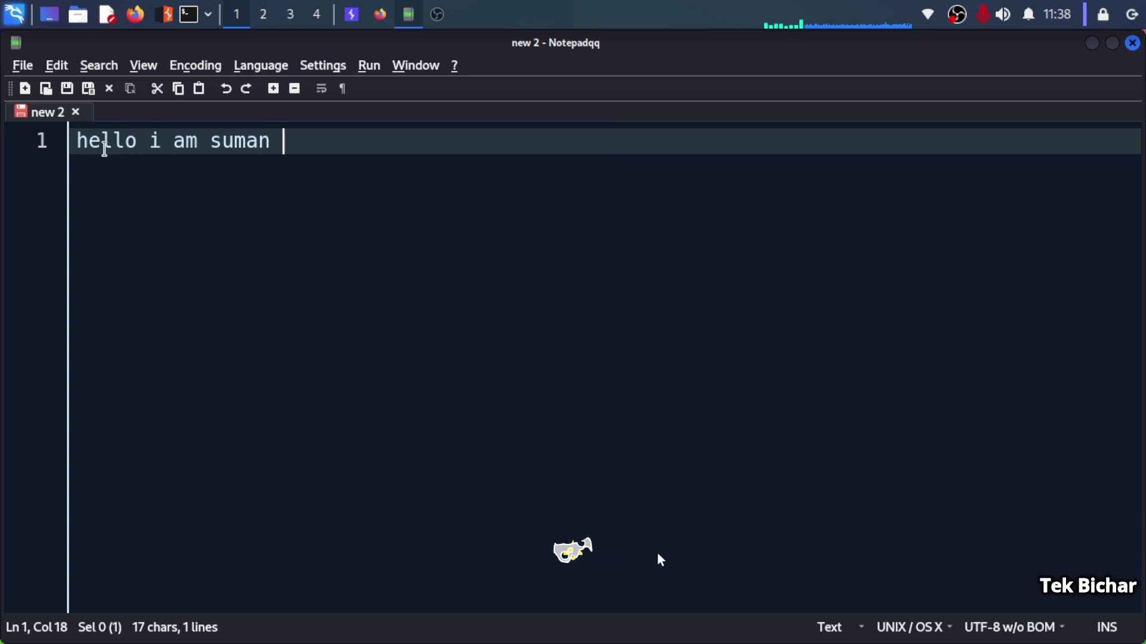
- Capitalize the first name in the line 1 greeting and append "> base64 > html" after it
key("BackSpace")
key("BackSpace")
key("BackSpace")
key("BackSpace")
key("BackSpace")
key("BackSpace")
type("S")
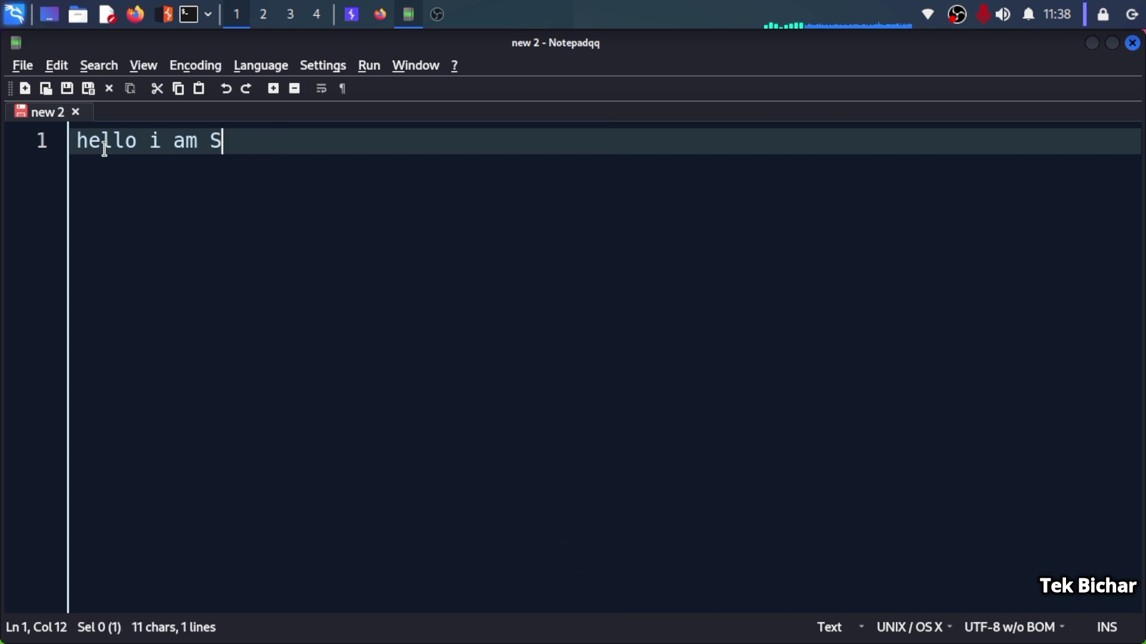
type("uman > ")
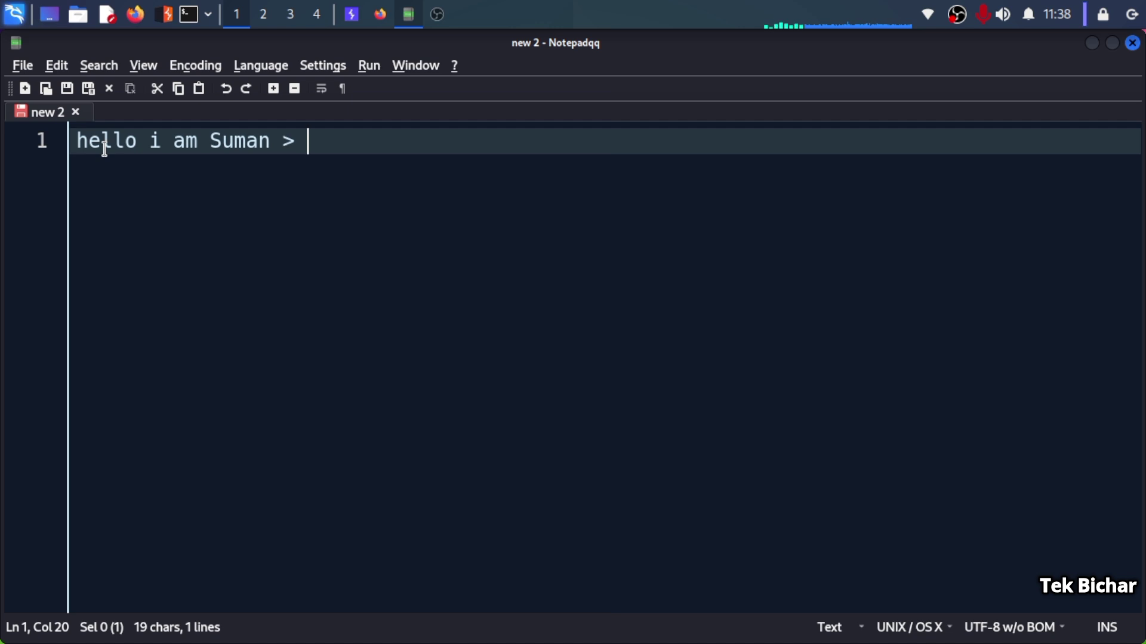
type("b")
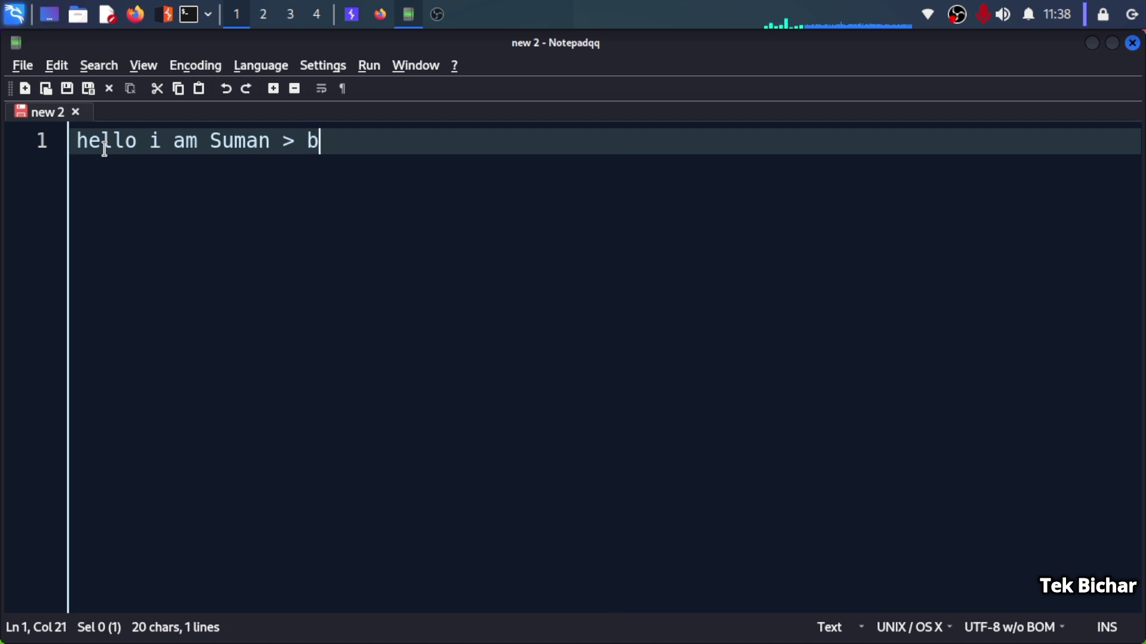
type("ase64")
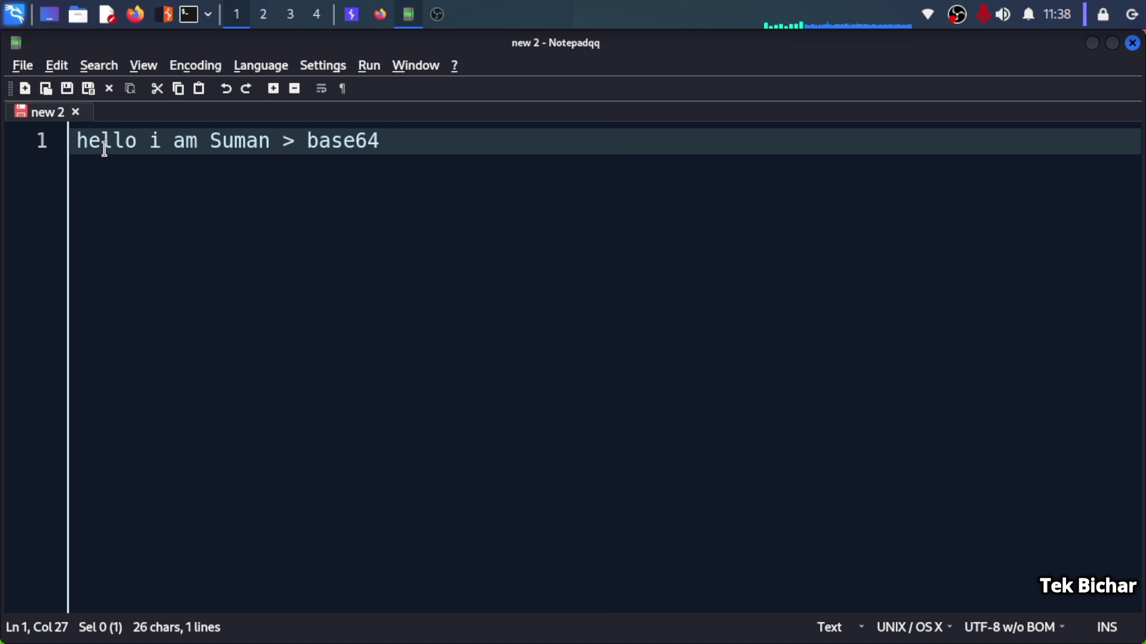
type(" > html")
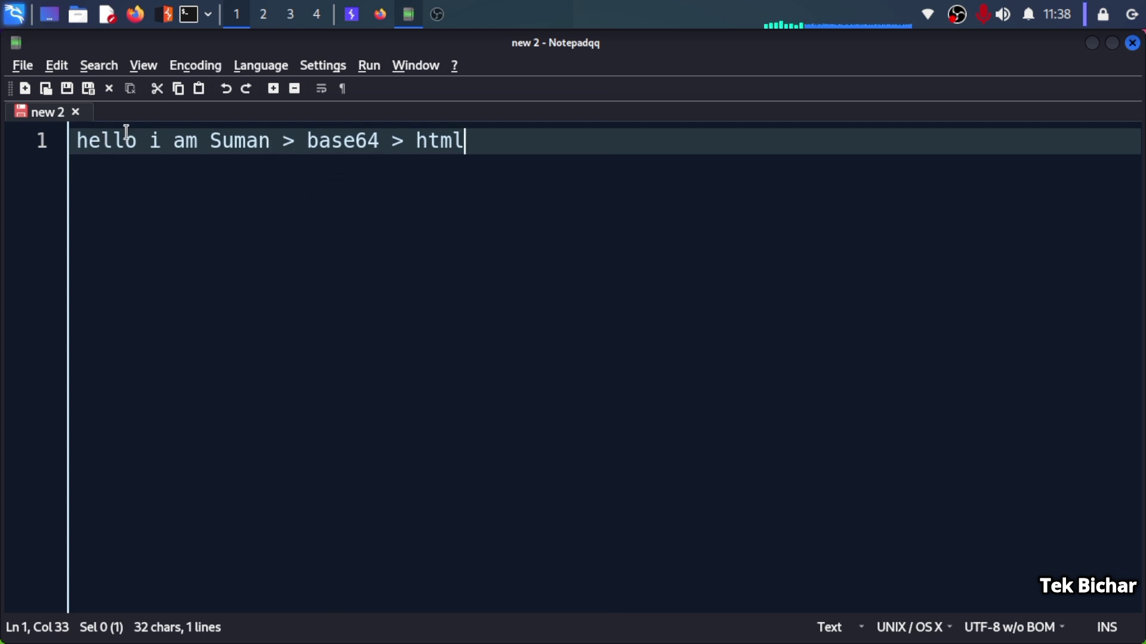
- Copy only the greeting with the name from line 1 and paste it into Burp Suite's empty Decoder input
left_click_drag(75, 140, 266, 146)
key("ctrl+c")
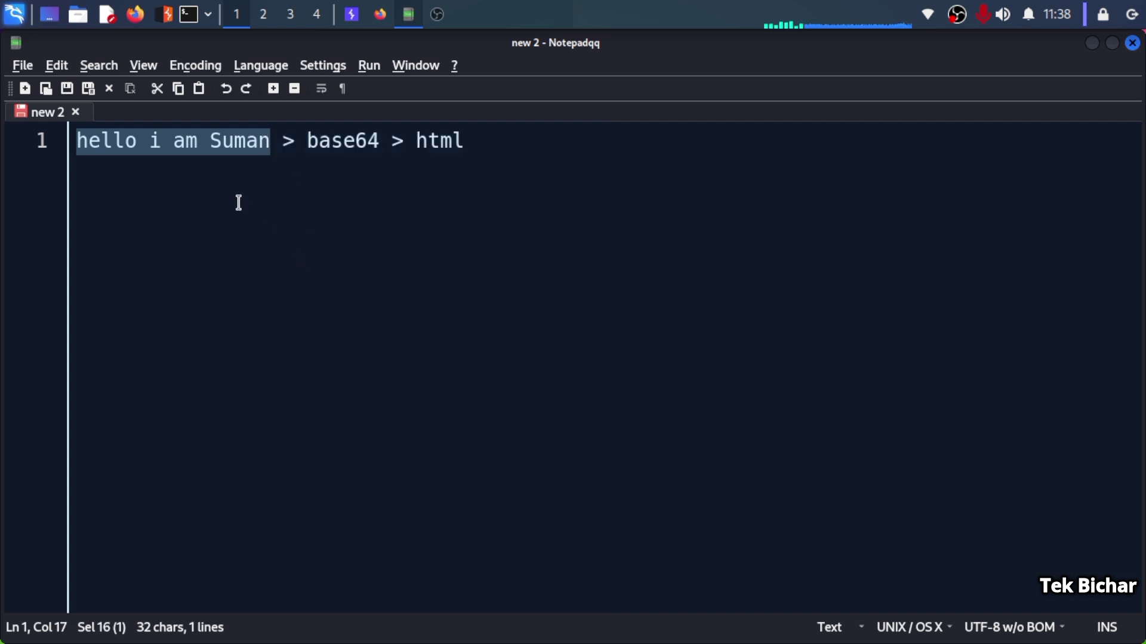
left_click(226, 142)
left_click(353, 15)
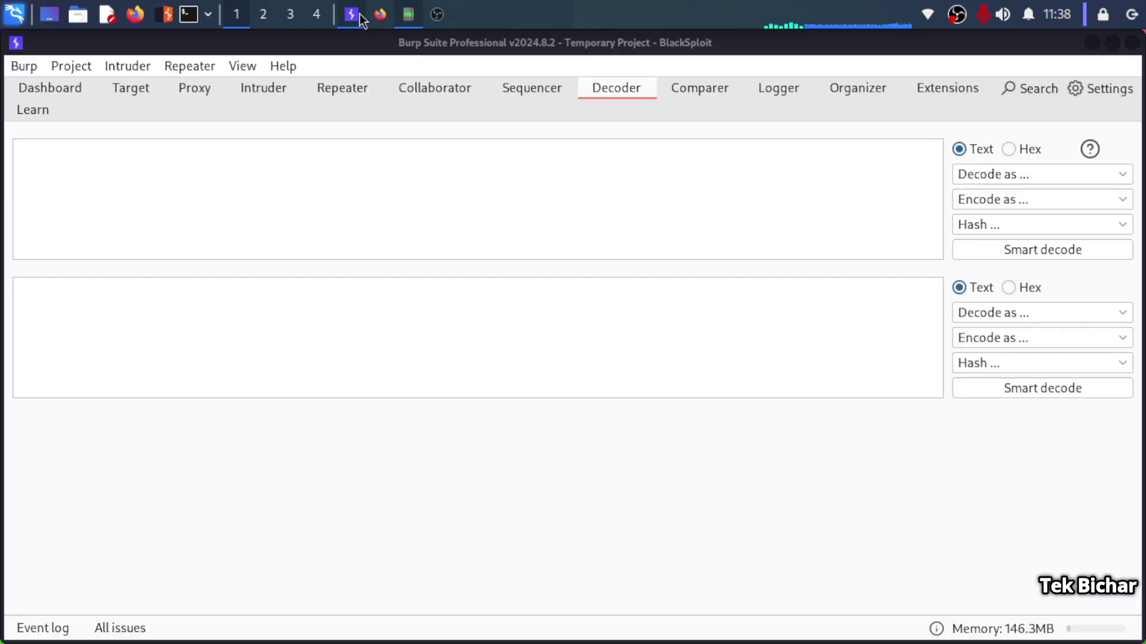
key("ctrl+v")
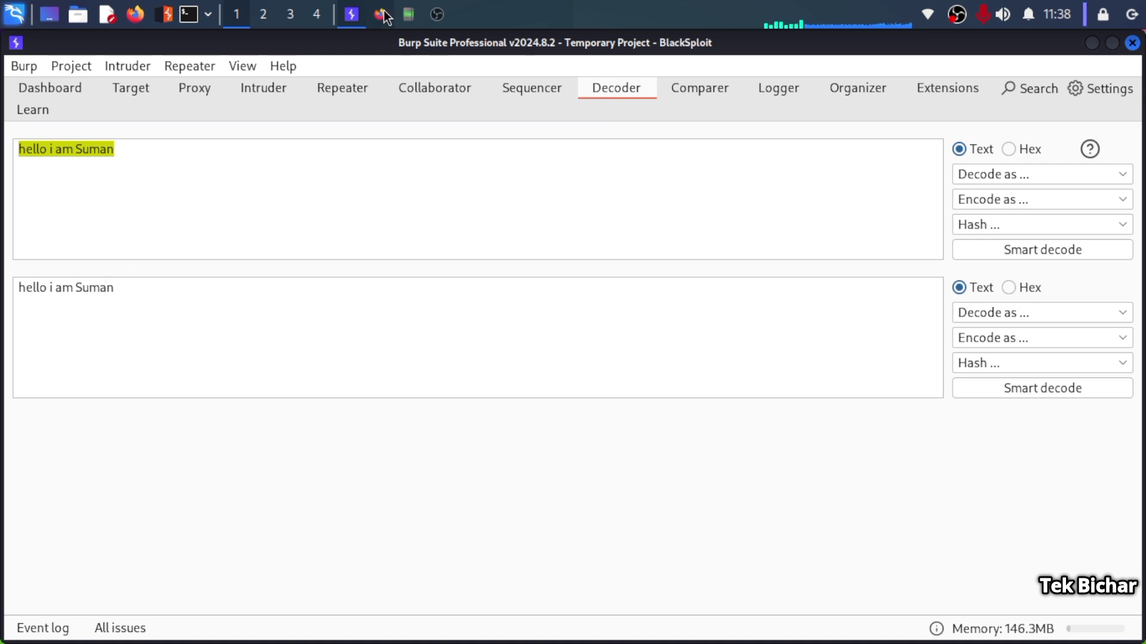
- Check the encoding order in the Notepadqq note, return to Burp Suite, and encode the greeting as Base64
left_click(406, 17)
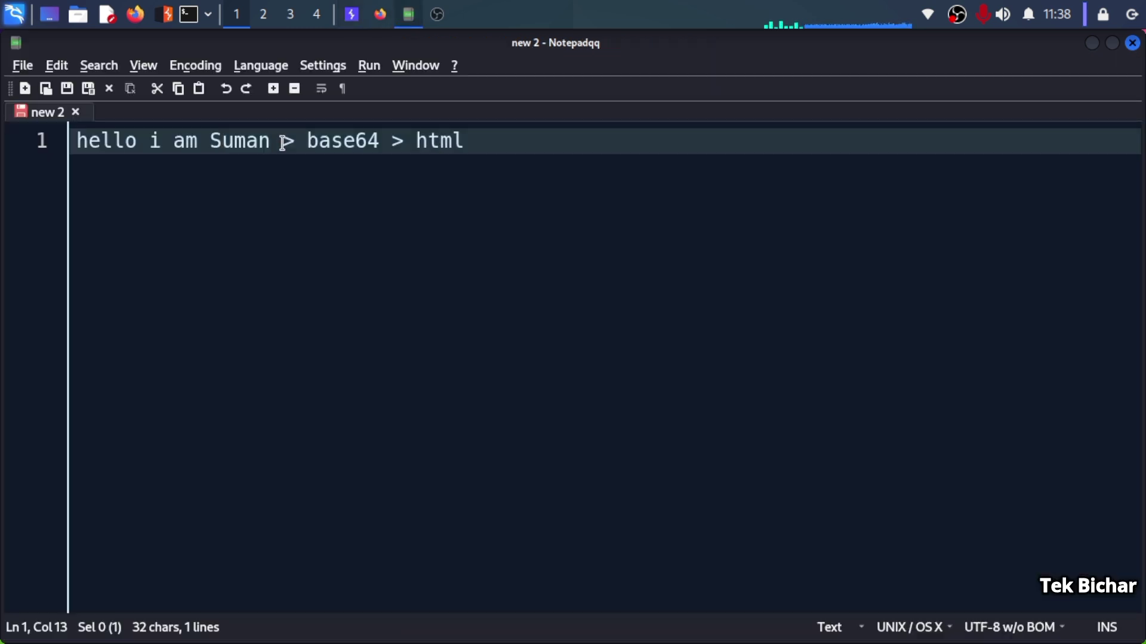
left_click(356, 14)
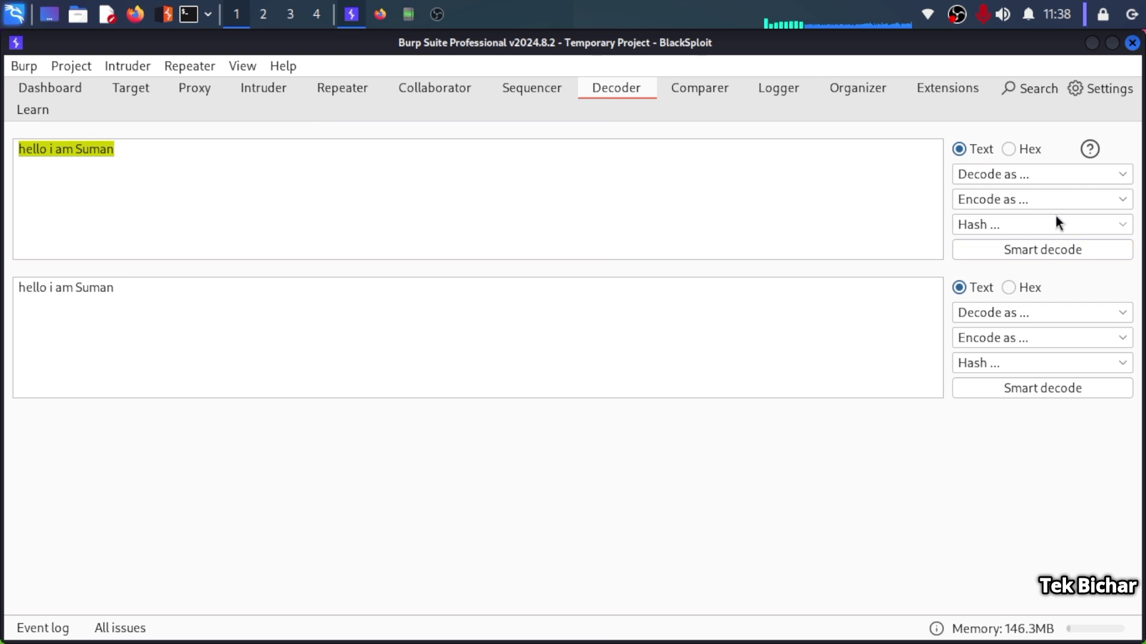
left_click(1028, 201)
left_click(998, 297)
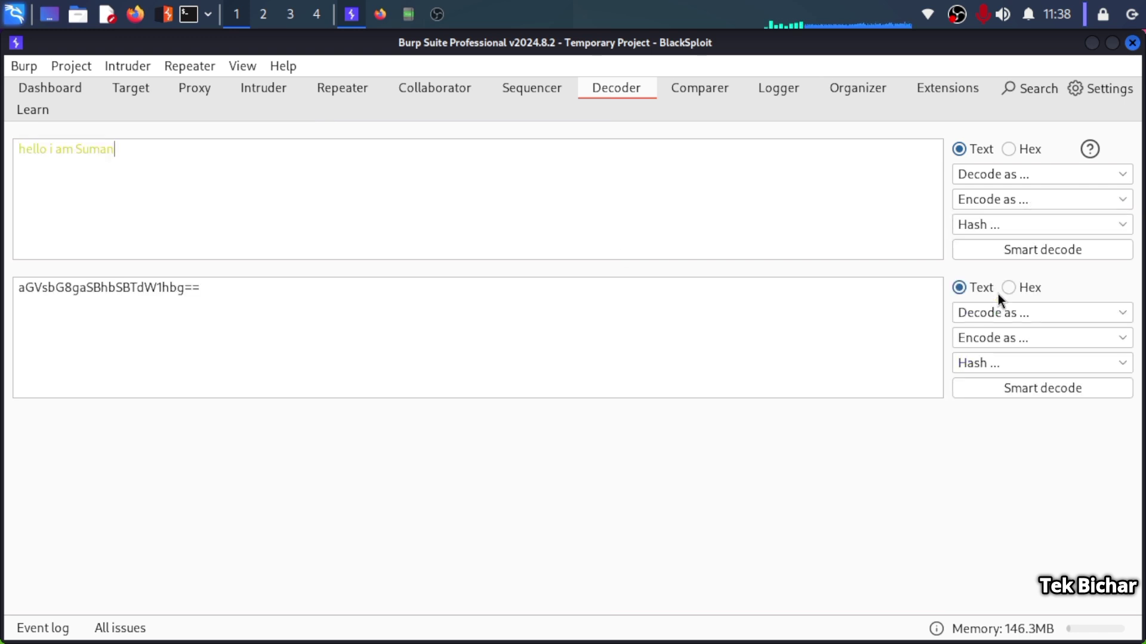
- Select the Base64 result, recheck the encoding order in Notepadqq, and encode the result as HTML in Burp Suite
triple_click(126, 284)
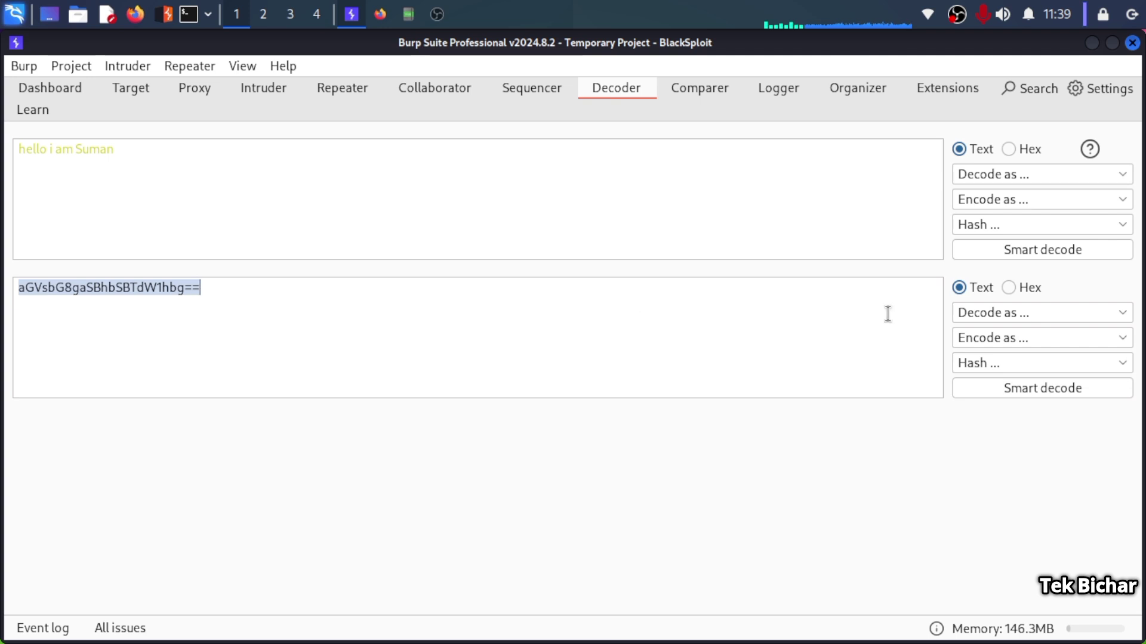
left_click(1015, 337)
left_click(412, 13)
left_click(356, 13)
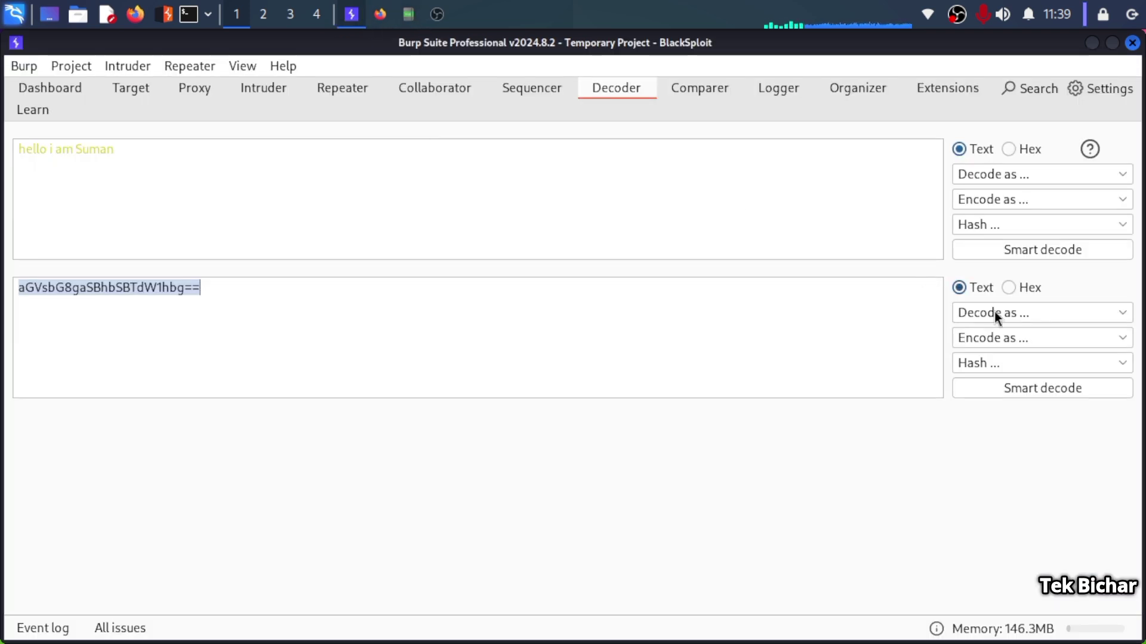
left_click(1000, 336)
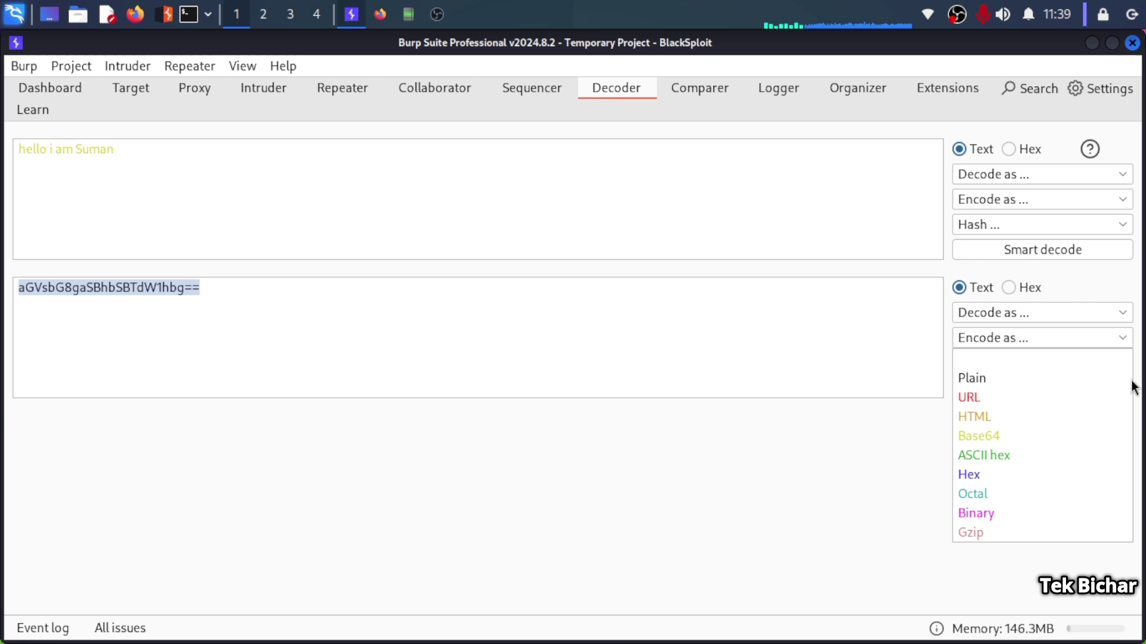
left_click(966, 414)
- Copy the HTML-encoded output and replace the greeting in the first Decoder field with it
triple_click(227, 423)
key("ctrl+c")
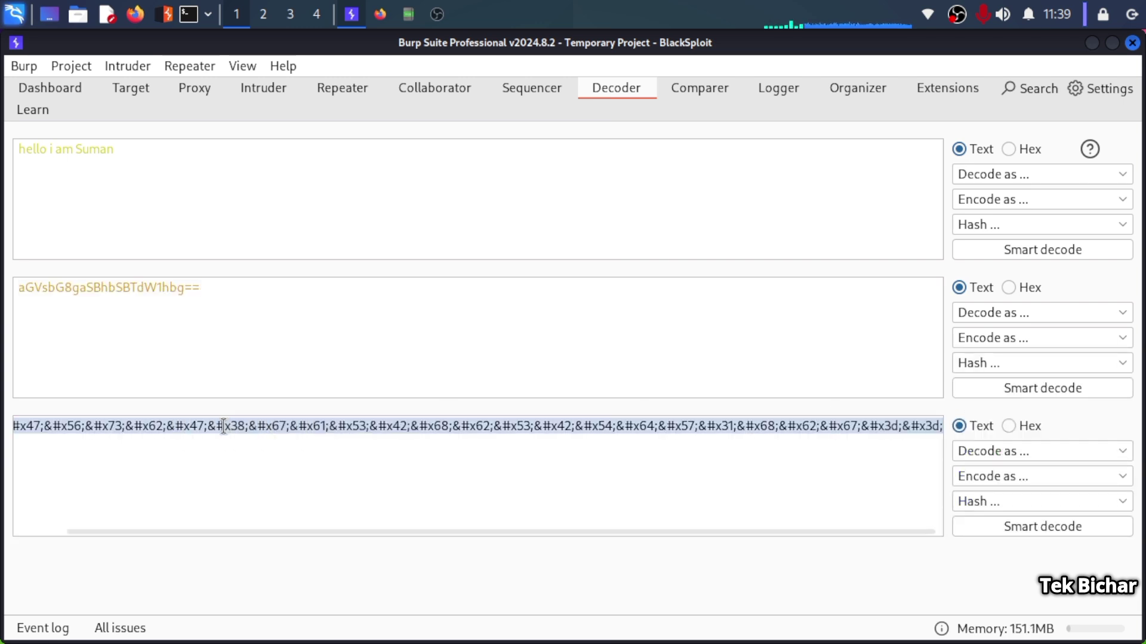
triple_click(134, 158)
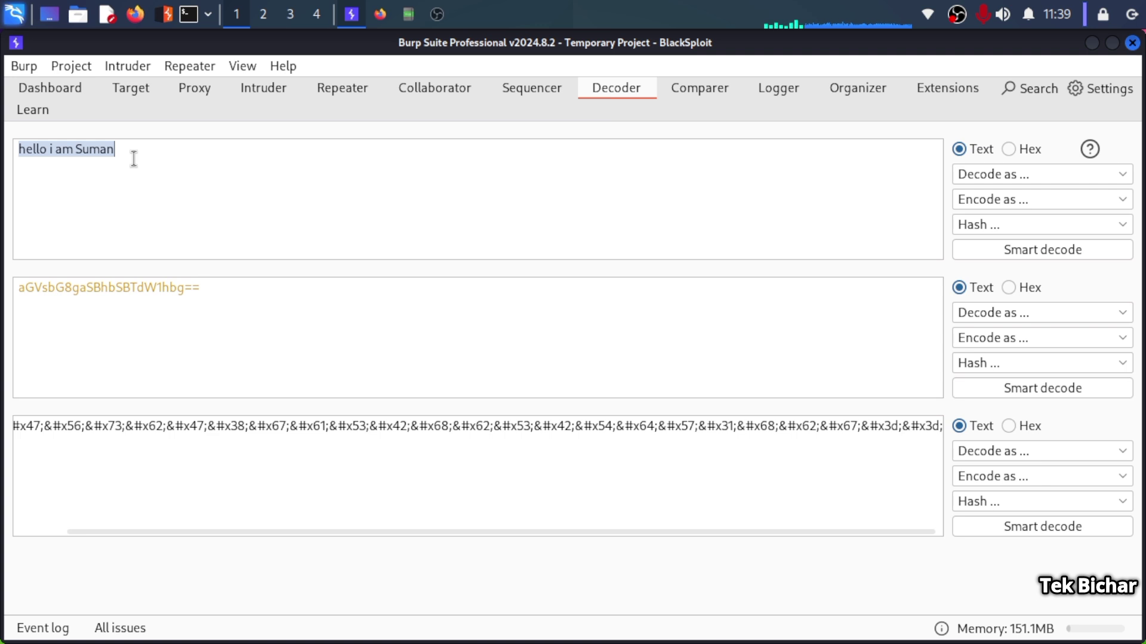
key("BackSpace")
key("ctrl+v")
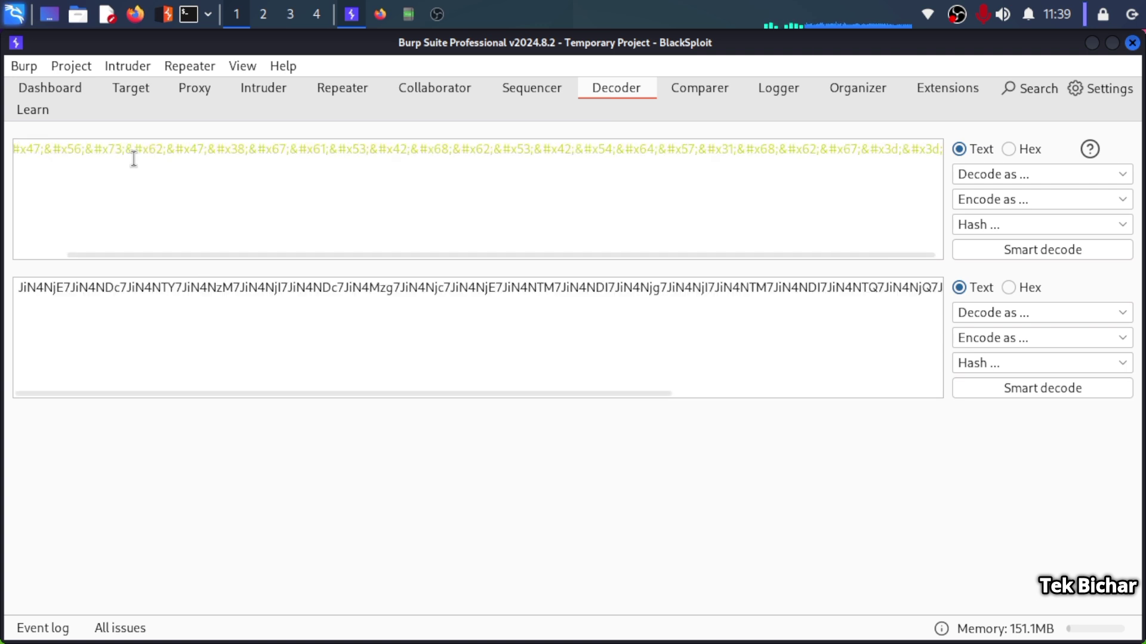
triple_click(303, 152)
- Switch to Notepadqq, highlight the base64 and html stages on line 1, and add two new lines below
left_click(408, 14)
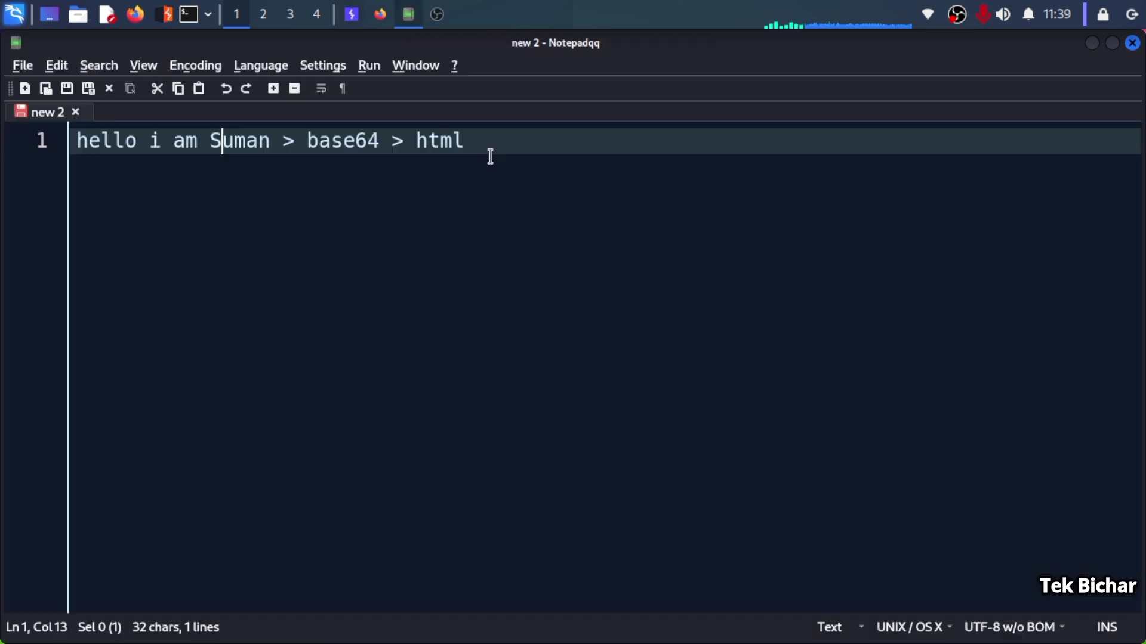
left_click(87, 142)
left_click_drag(86, 142, 379, 141)
left_click(308, 139)
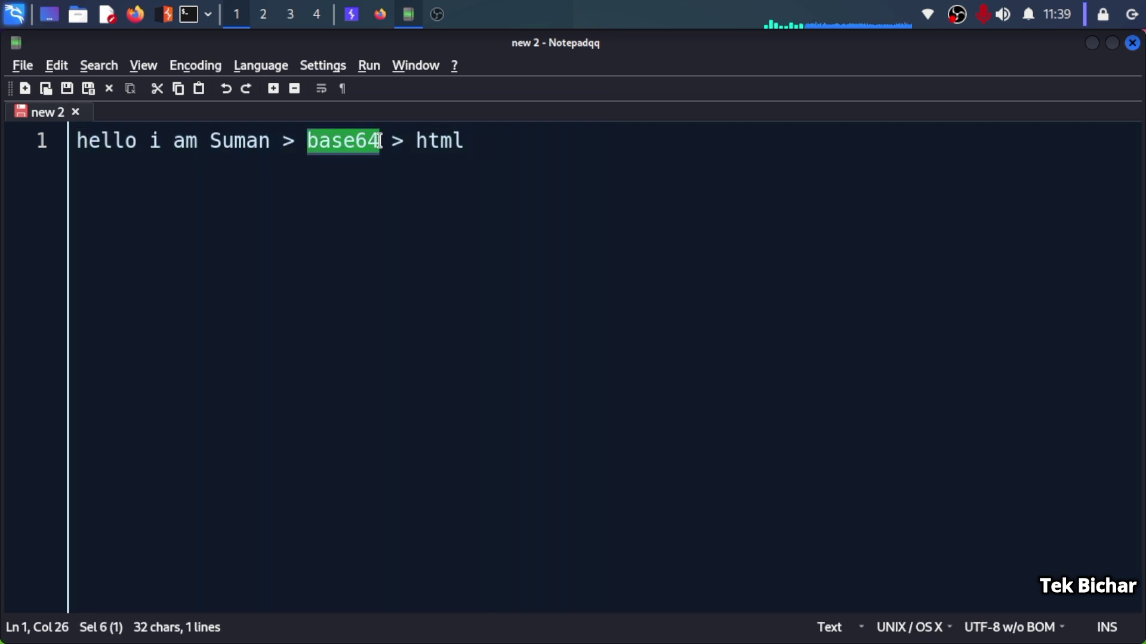
left_click(369, 142)
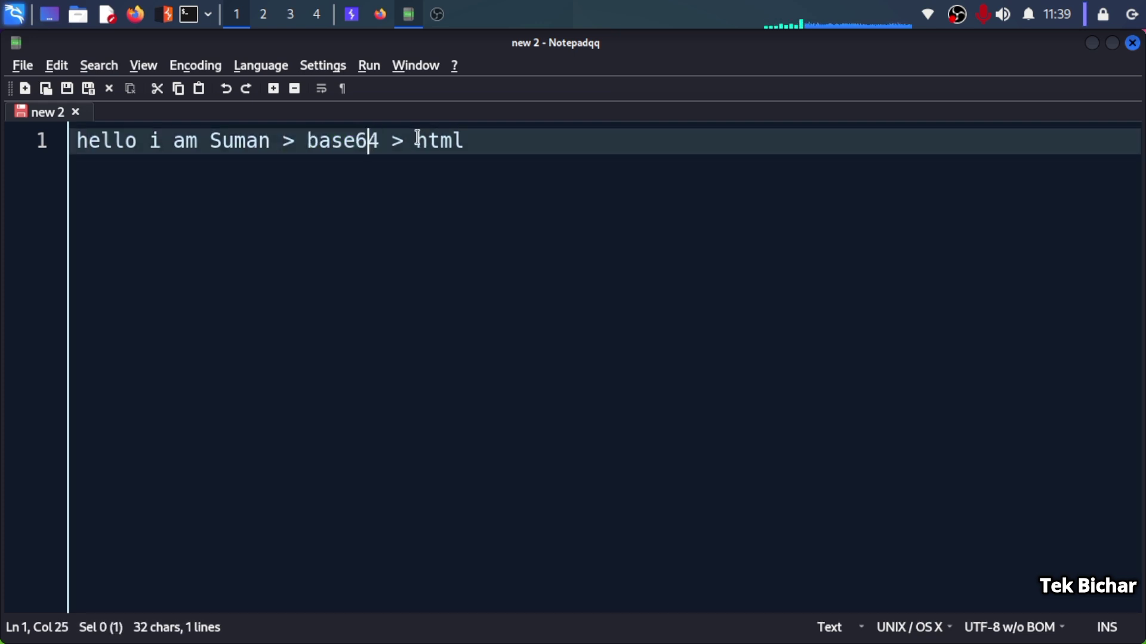
left_click_drag(416, 141, 535, 166)
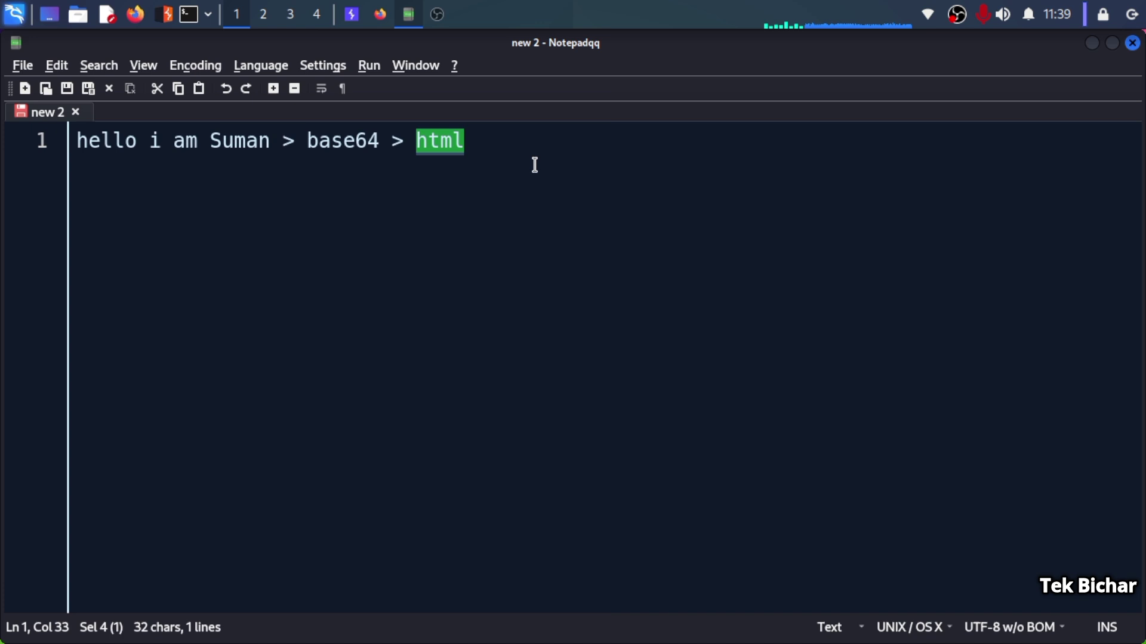
left_click(97, 190)
key("Return")
key("Return")
double_click(437, 135)
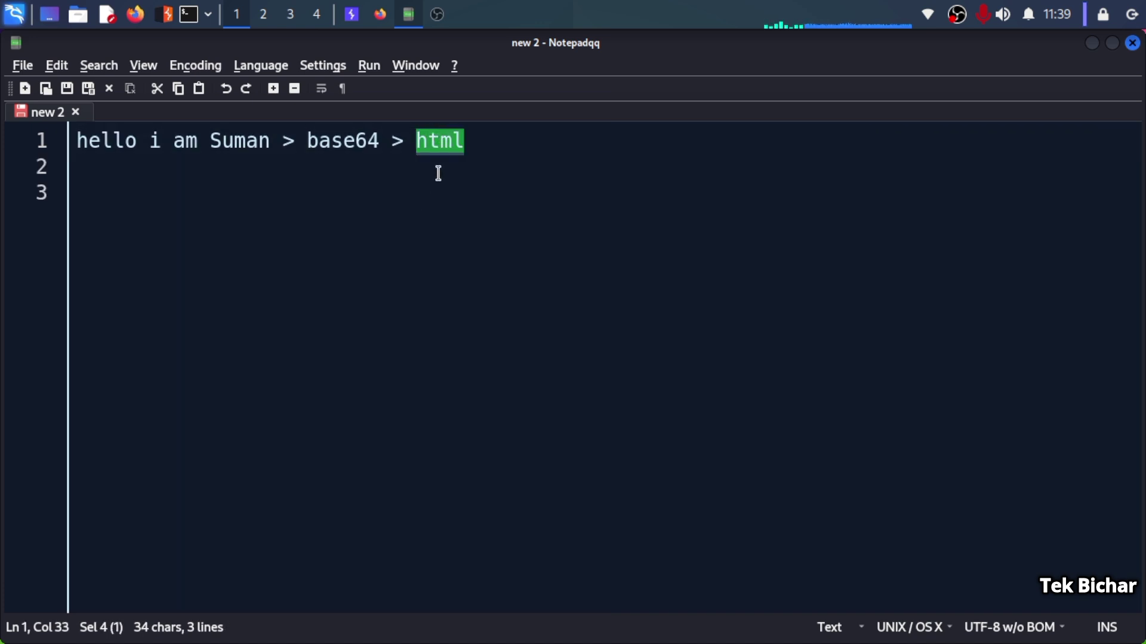
left_click(88, 200)
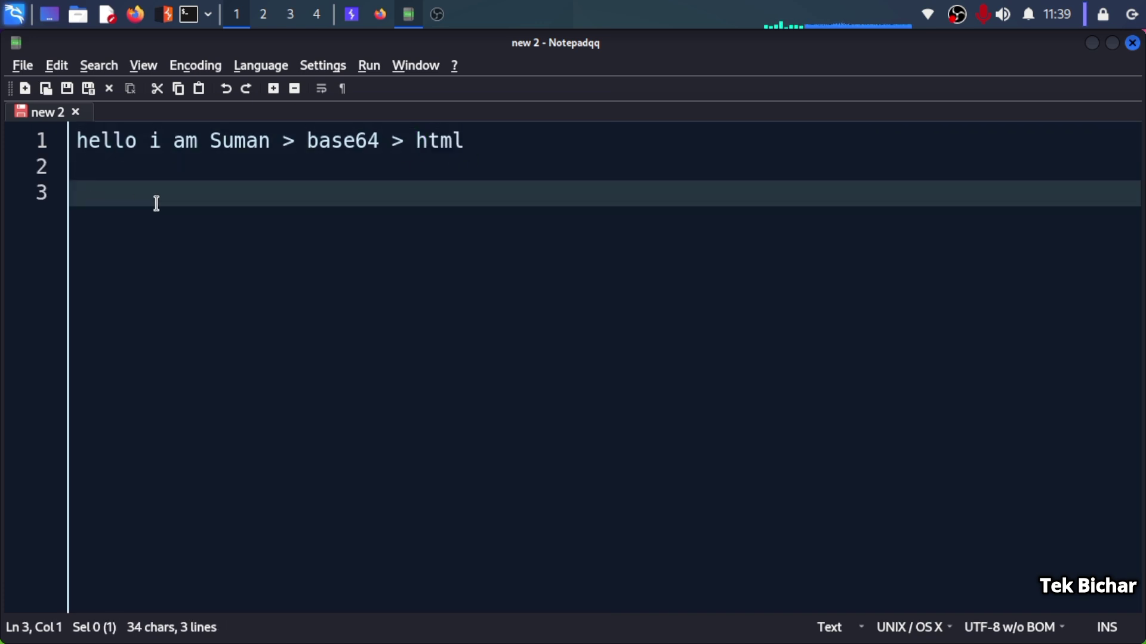
- Write the decoding order "html > html > base64 > base64" on line 3
type("html")
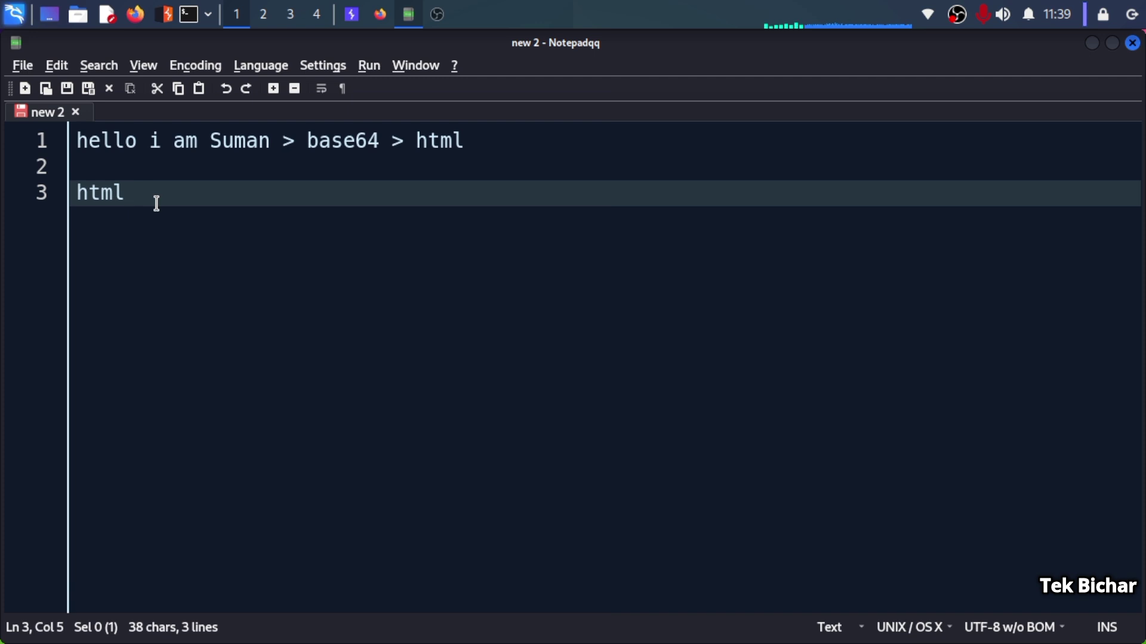
type(" > ")
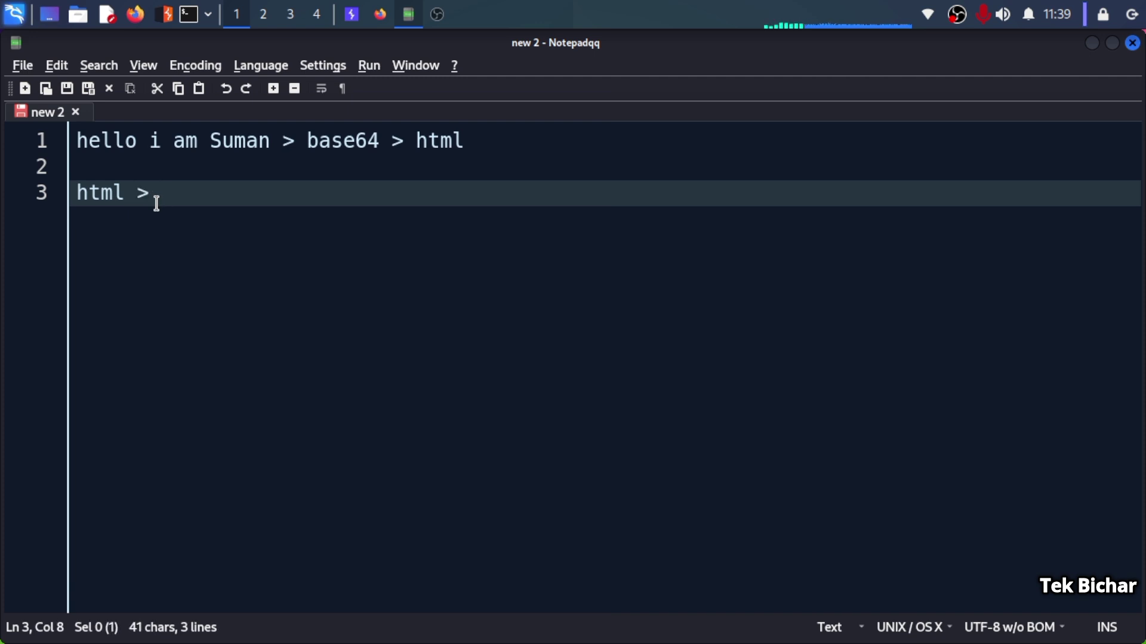
type("html")
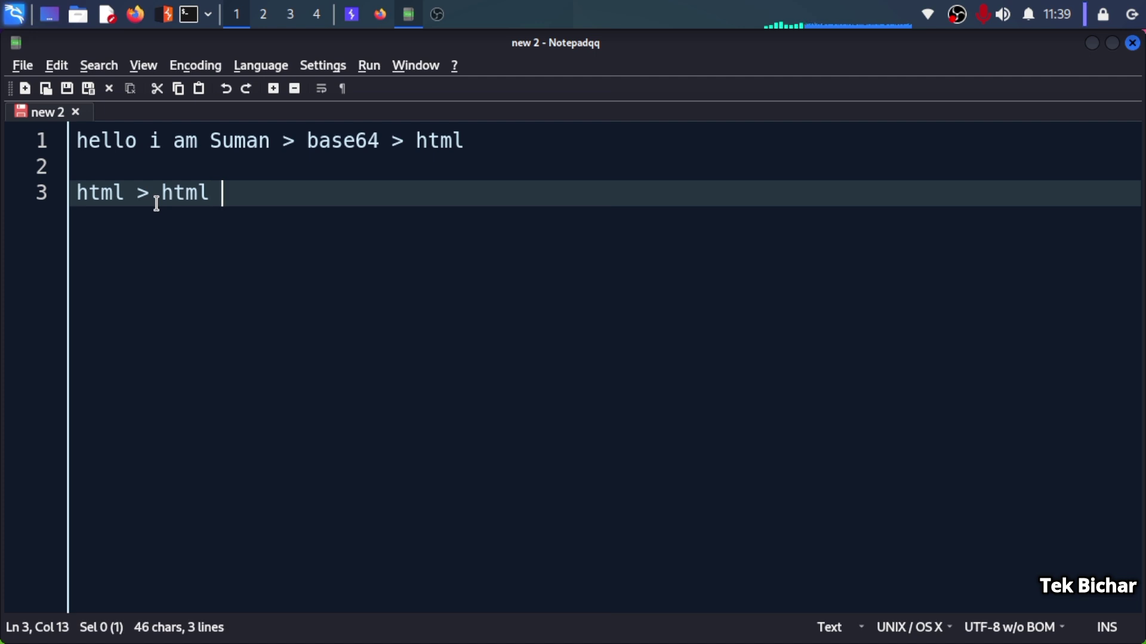
type(" >")
type(" b")
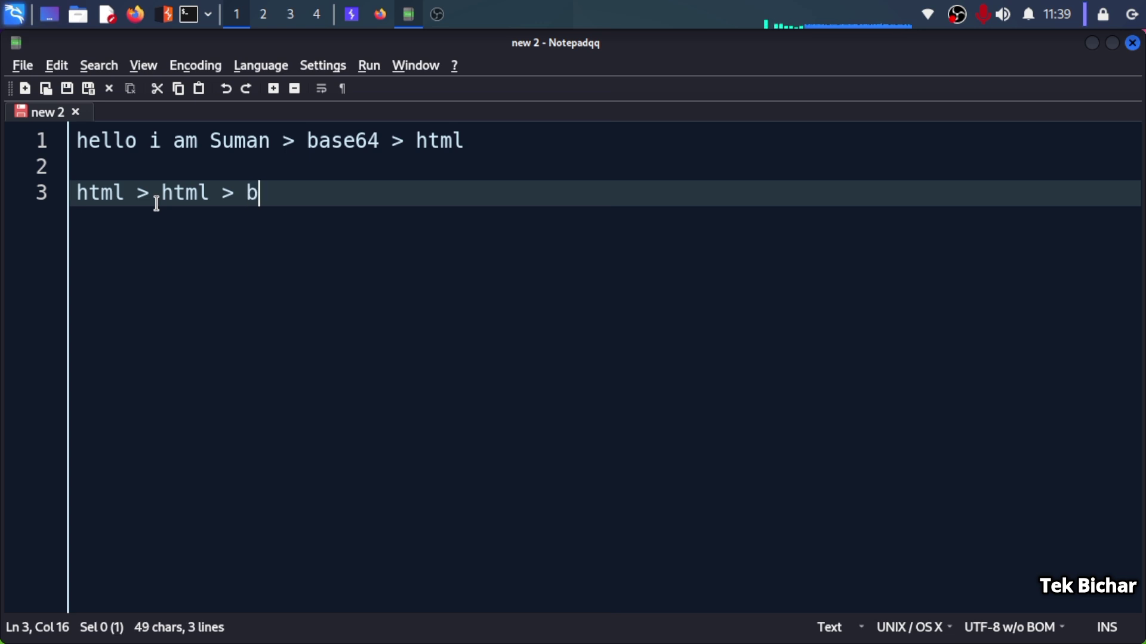
type("ase64")
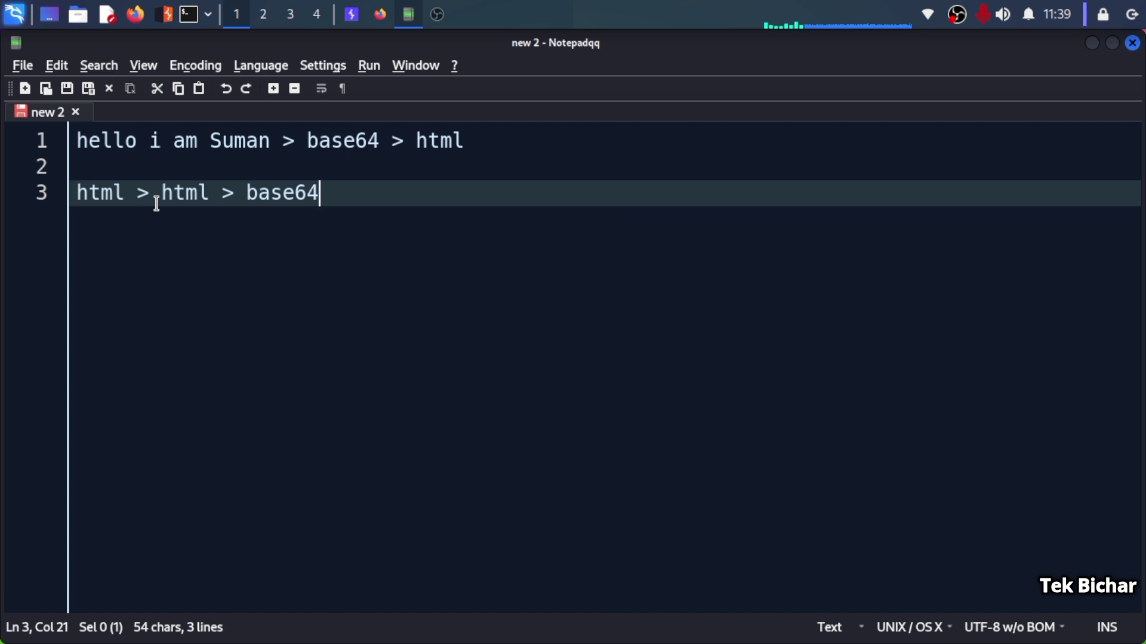
type(" > ")
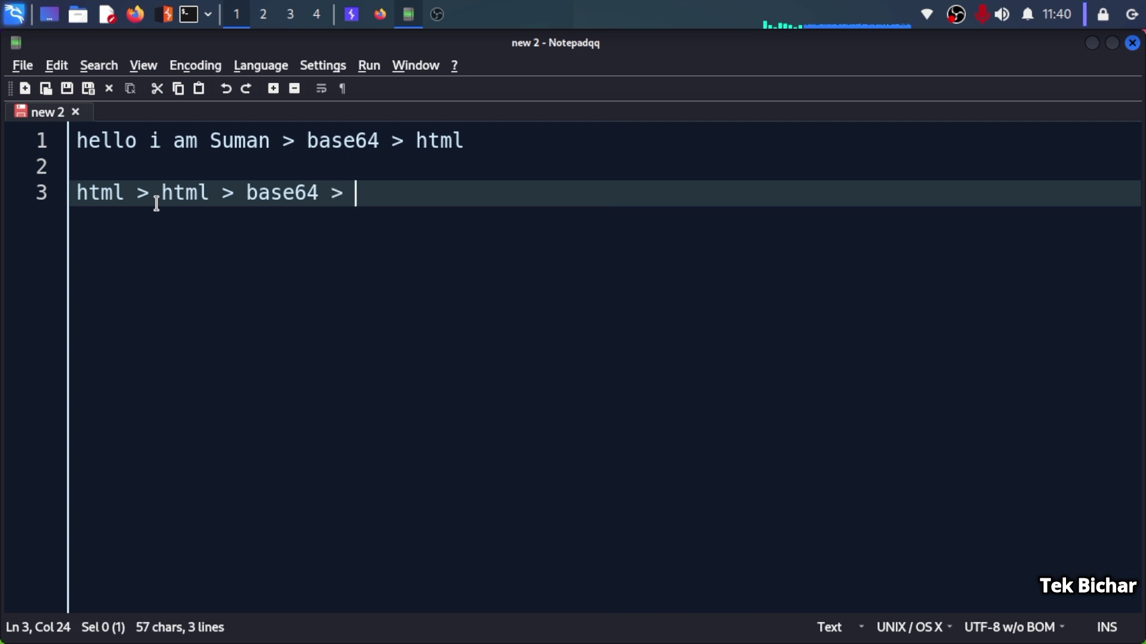
type("base")
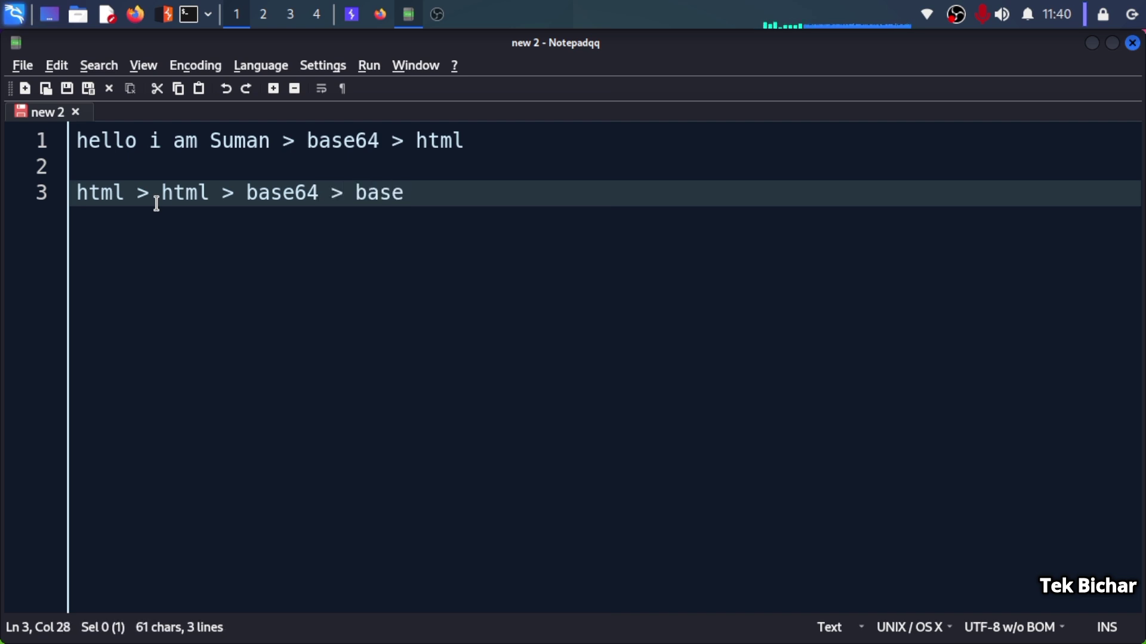
type("64")
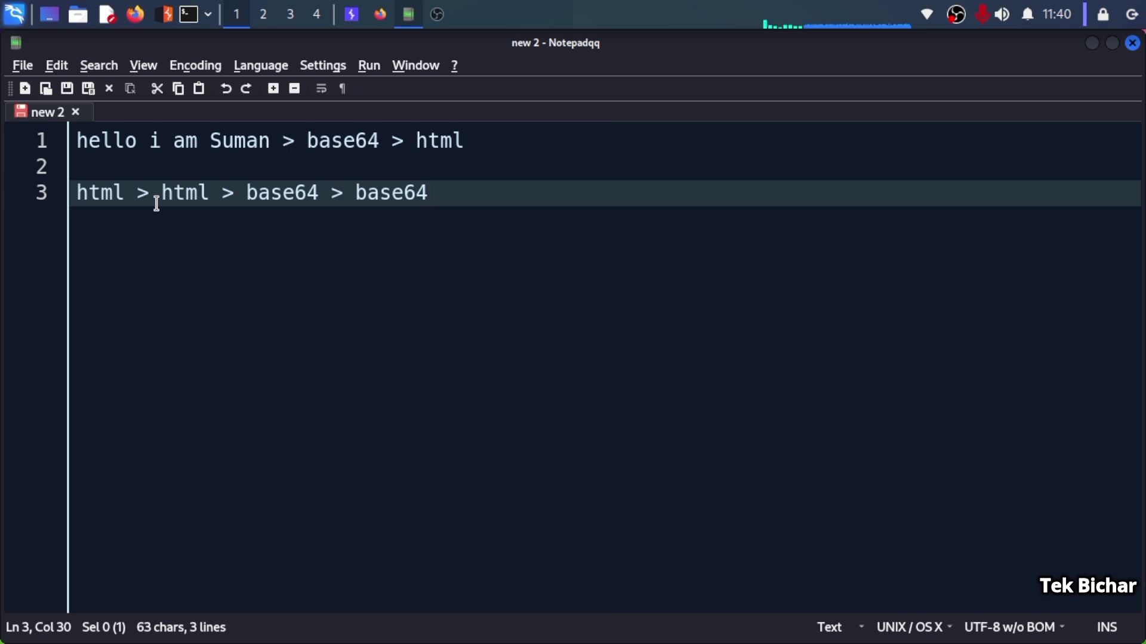
- Finish line 3 with "> hello i am" followed by the capitalized first name
type(" > ")
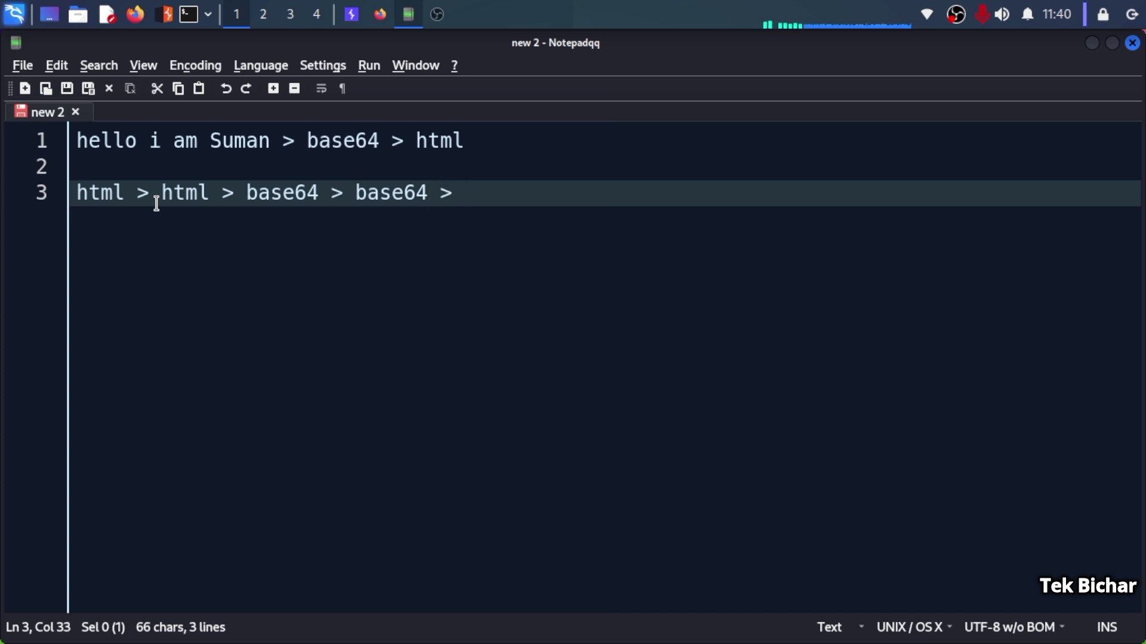
type("hello")
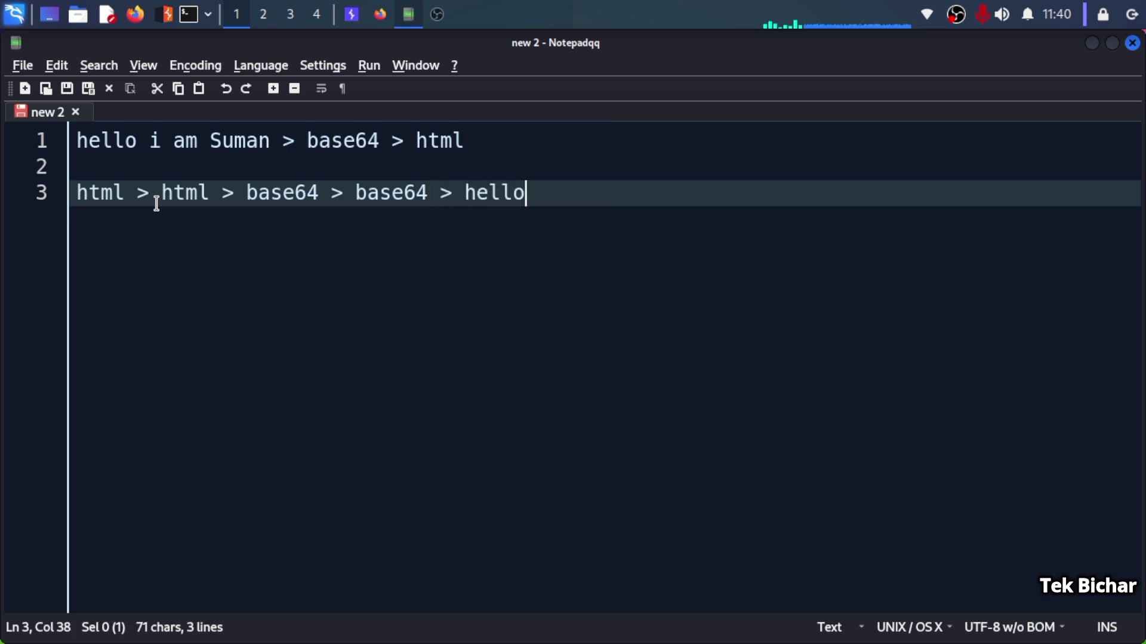
type(" i am ")
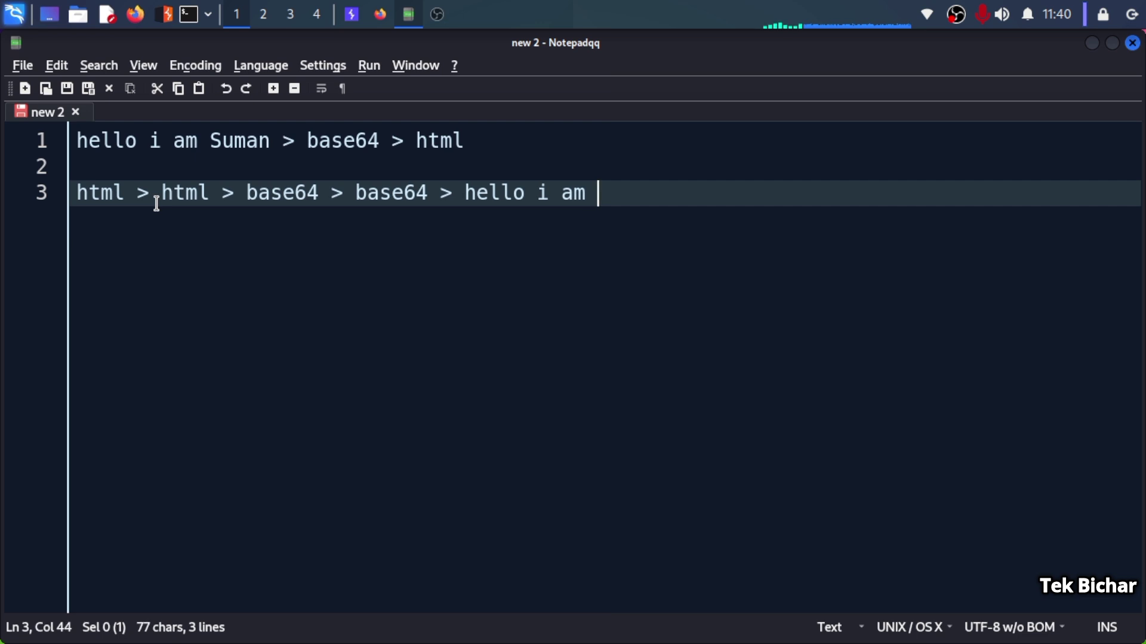
type("Suman")
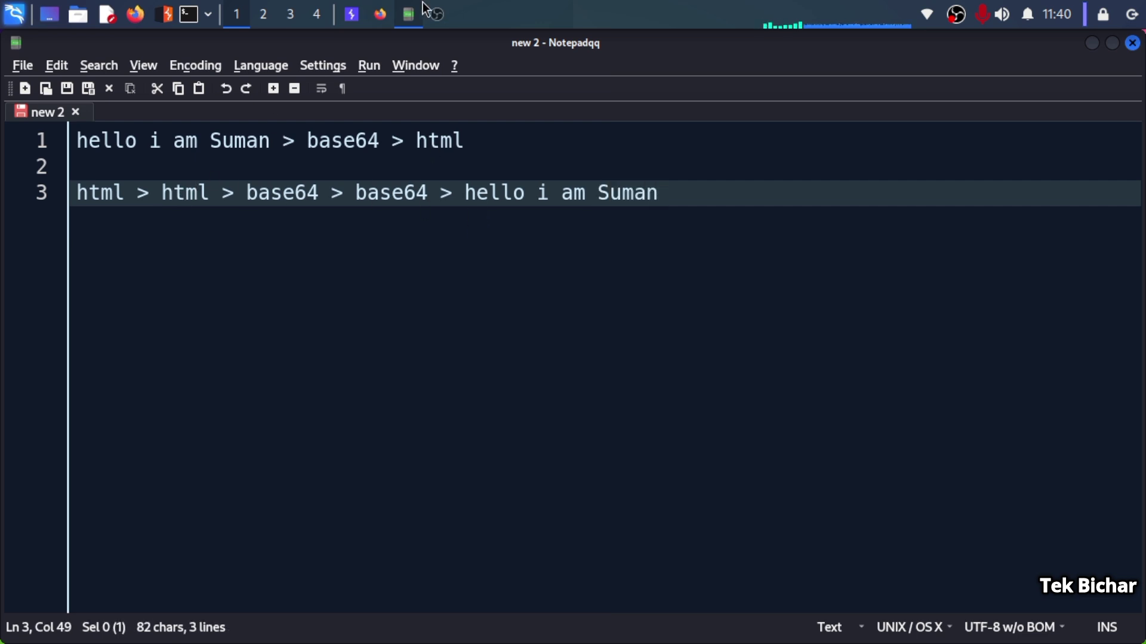
- Check the html stage on line 3 in Notepadqq, then switch to Burp Suite and decode the first Decoder field as HTML
left_click(357, 21)
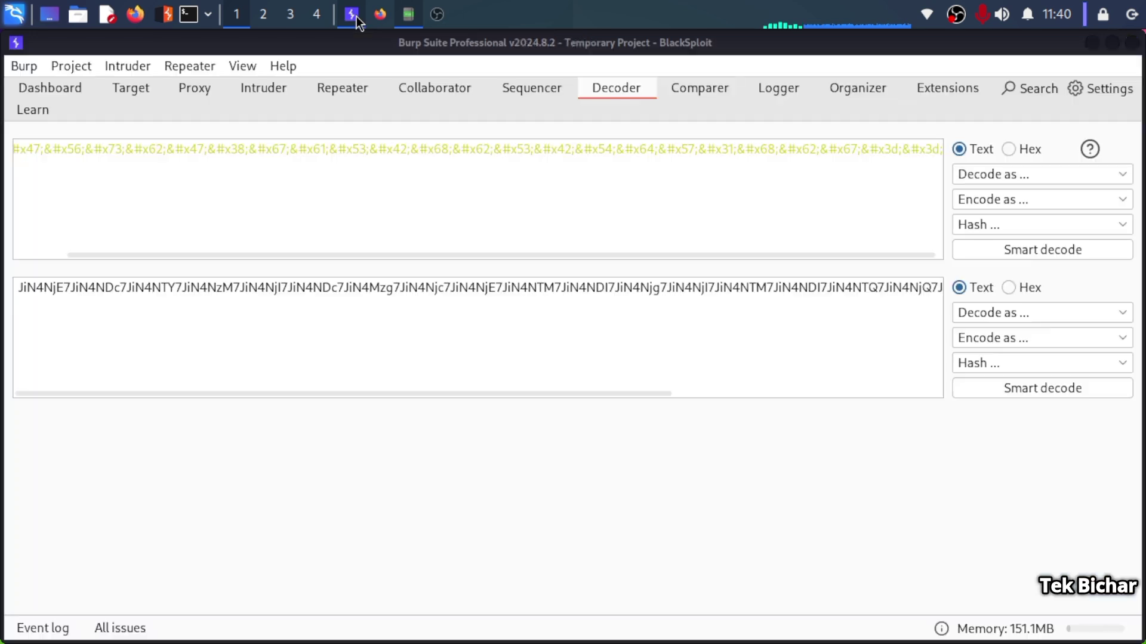
left_click(237, 149)
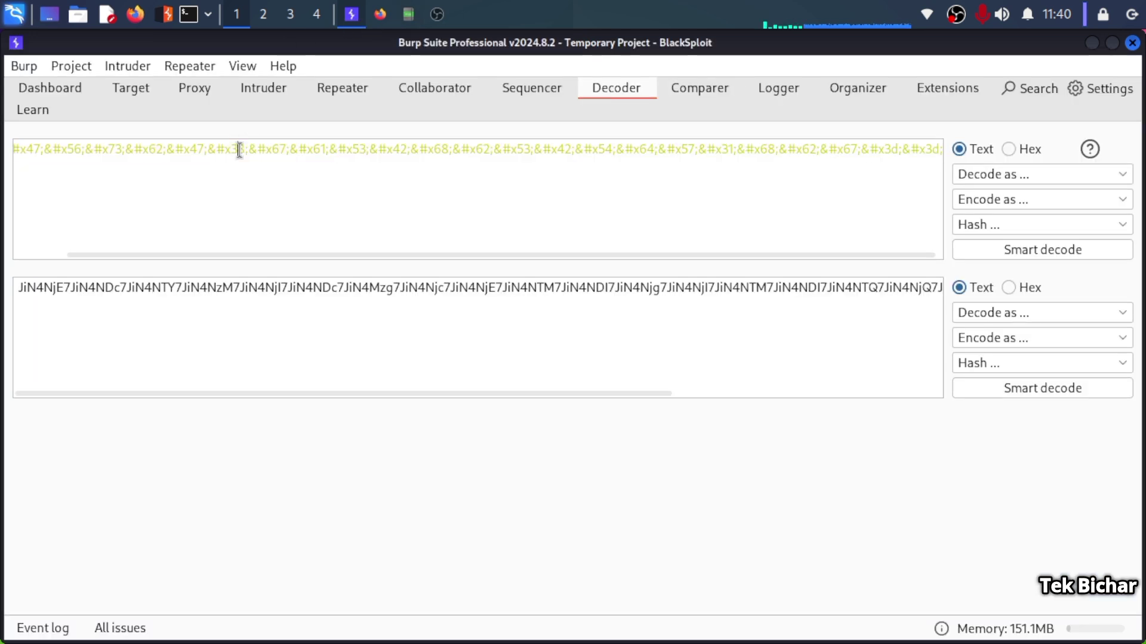
left_click(408, 14)
double_click(173, 193)
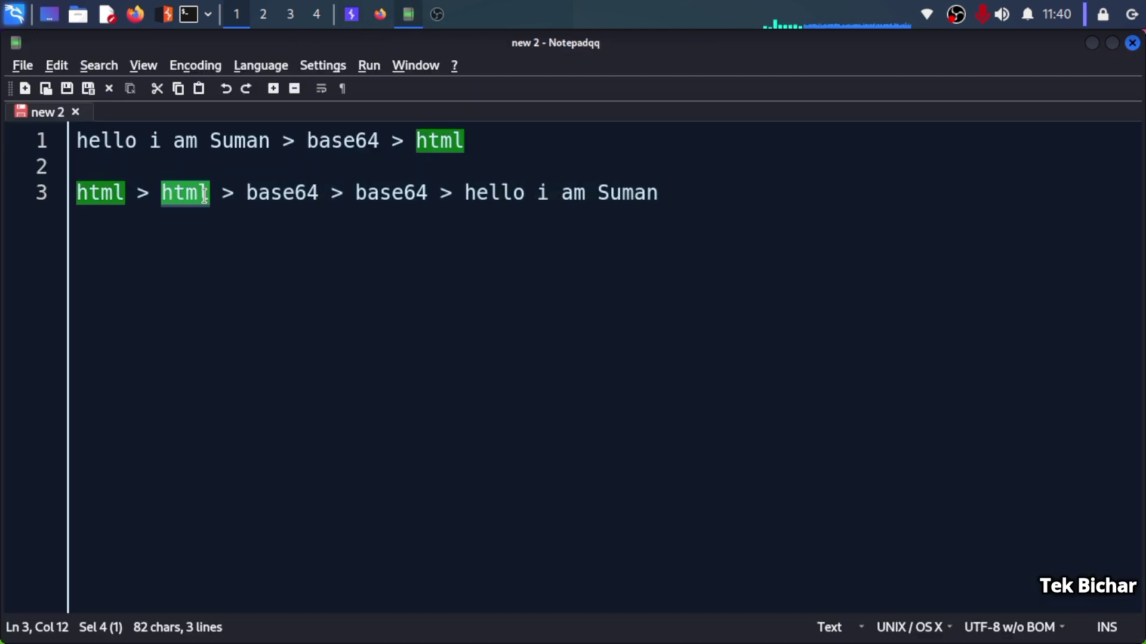
left_click(198, 192)
left_click(351, 14)
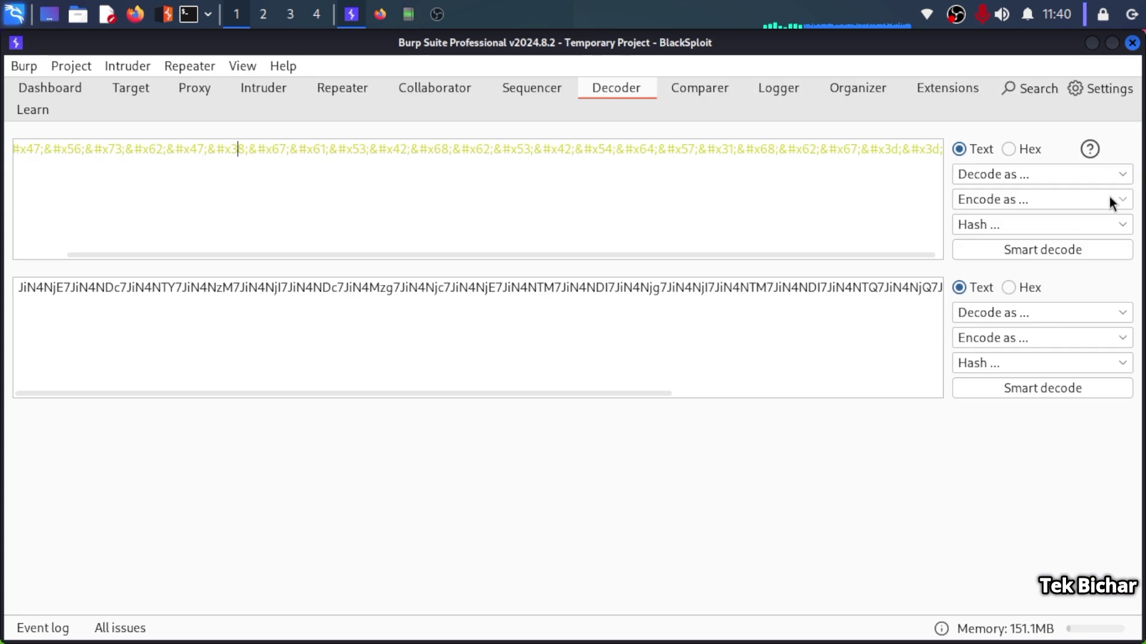
left_click(1032, 174)
left_click(990, 250)
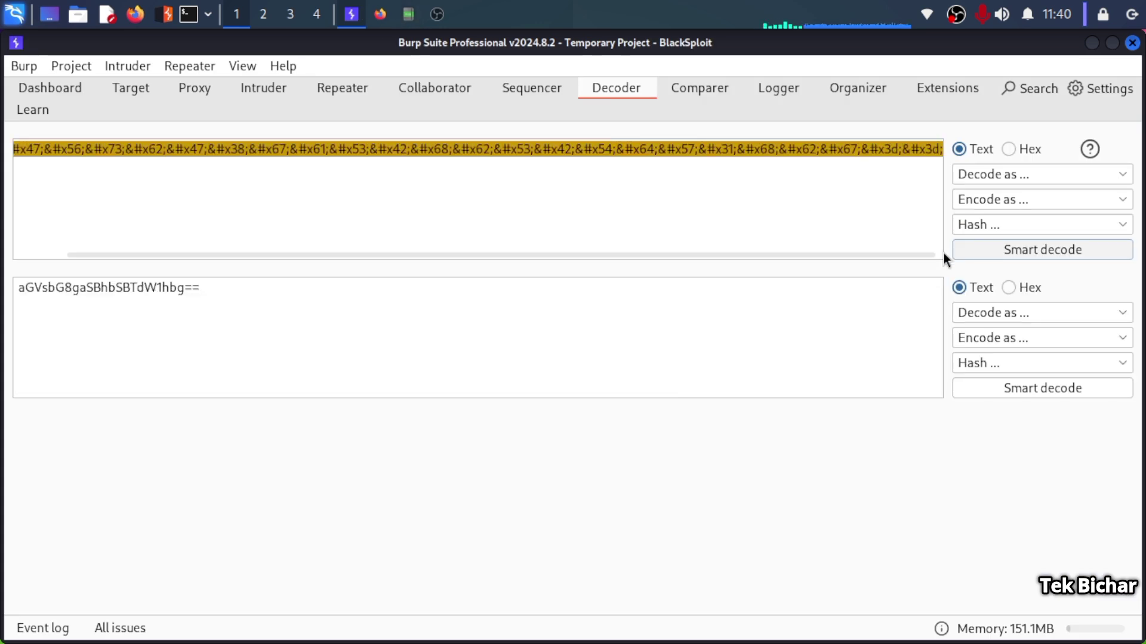
- Decode the string in the second Decoder field as Base64 and highlight the resulting greeting in the third field
double_click(111, 292)
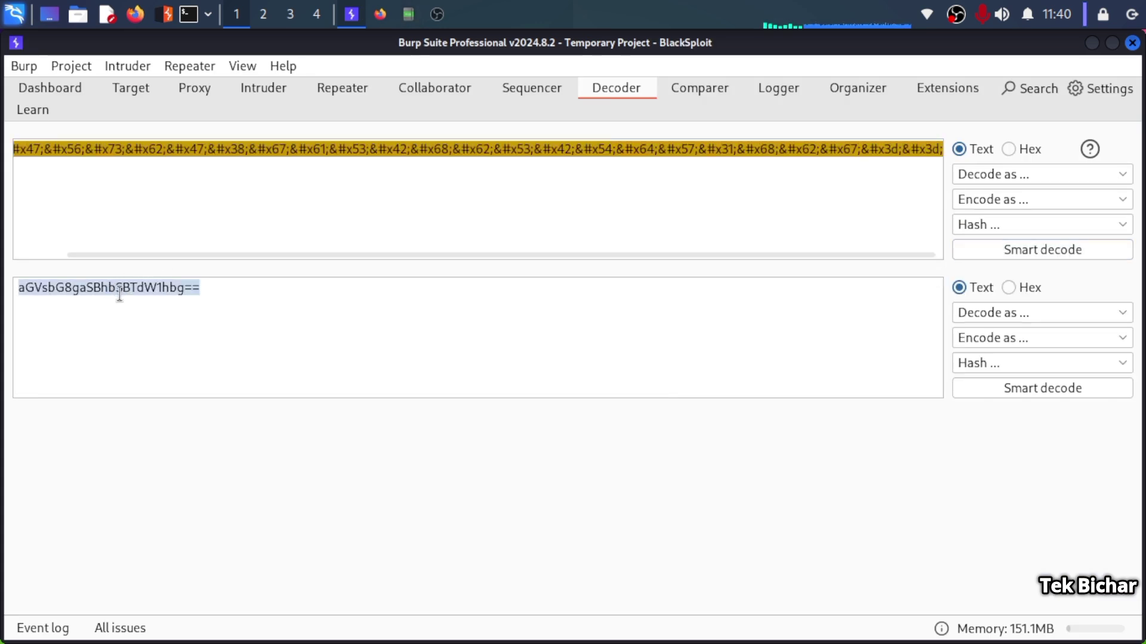
left_click(120, 292)
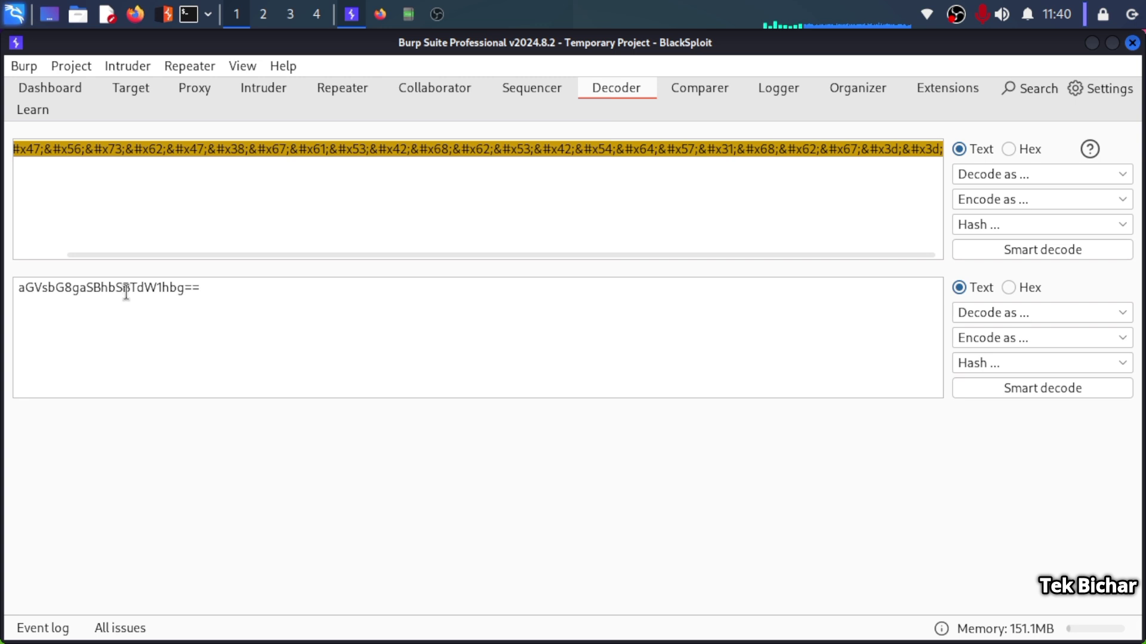
double_click(141, 285)
left_click(108, 284)
double_click(115, 295)
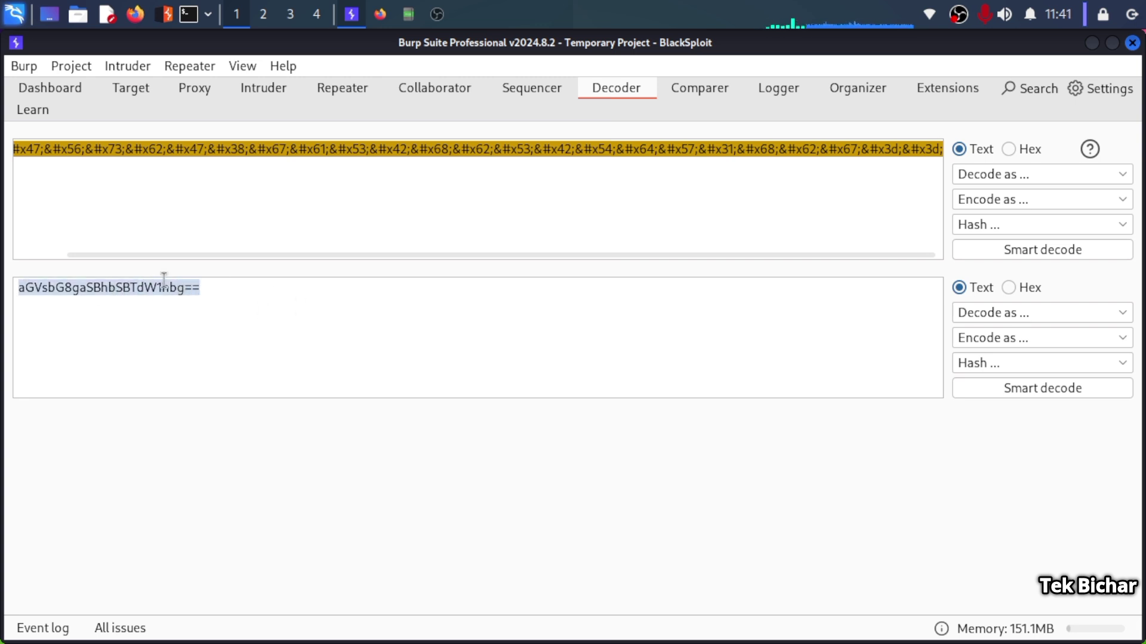
left_click(1031, 316)
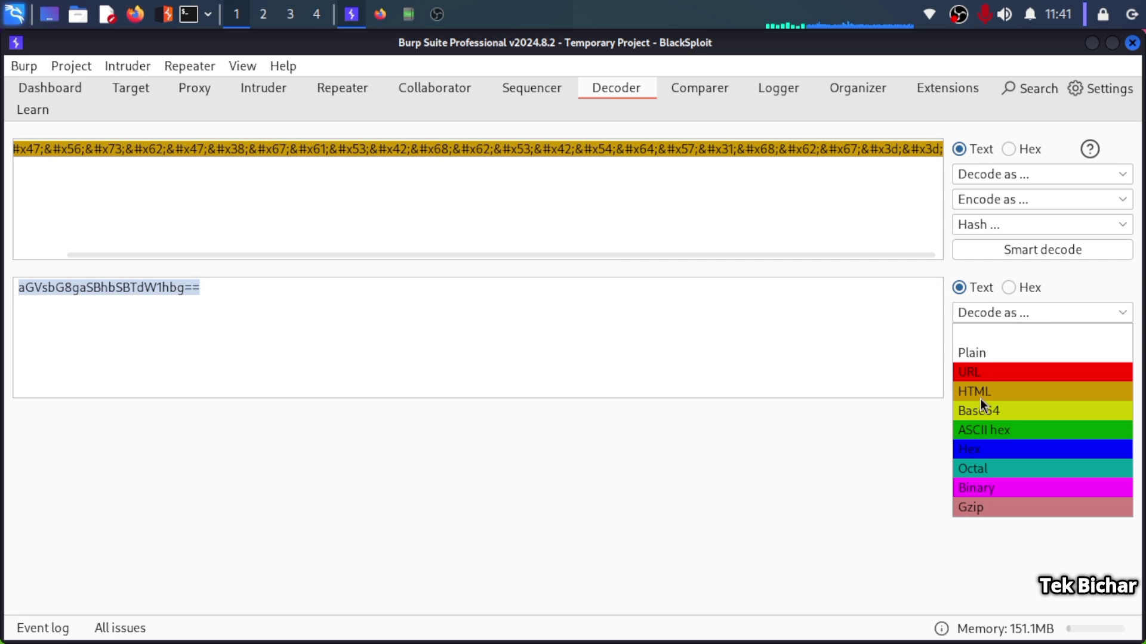
left_click(985, 411)
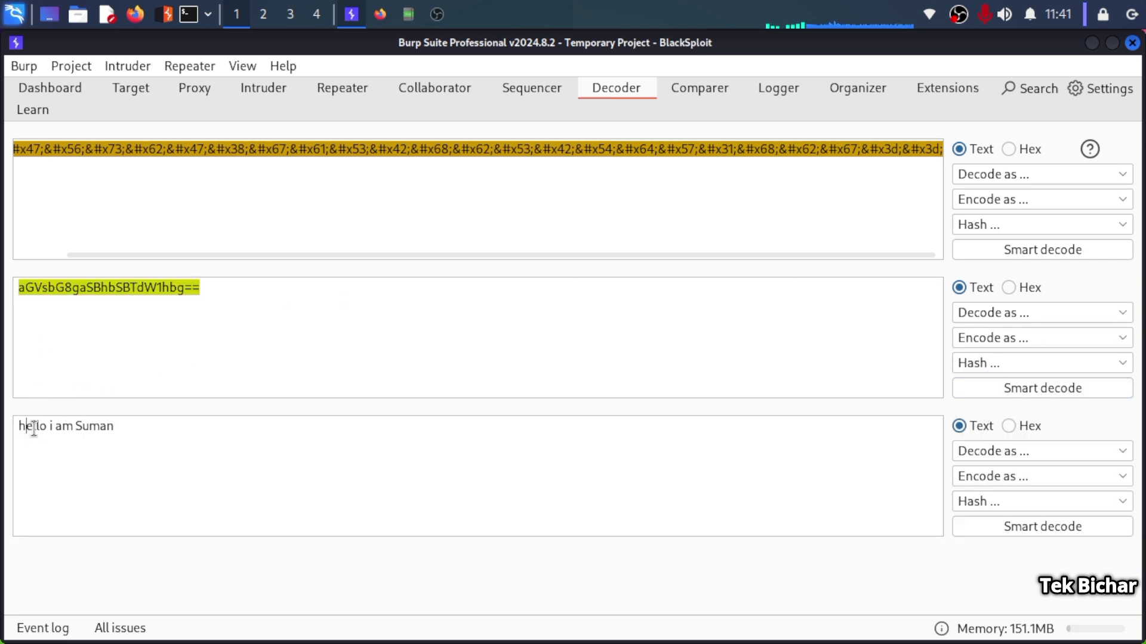
left_click_drag(25, 426, 100, 427)
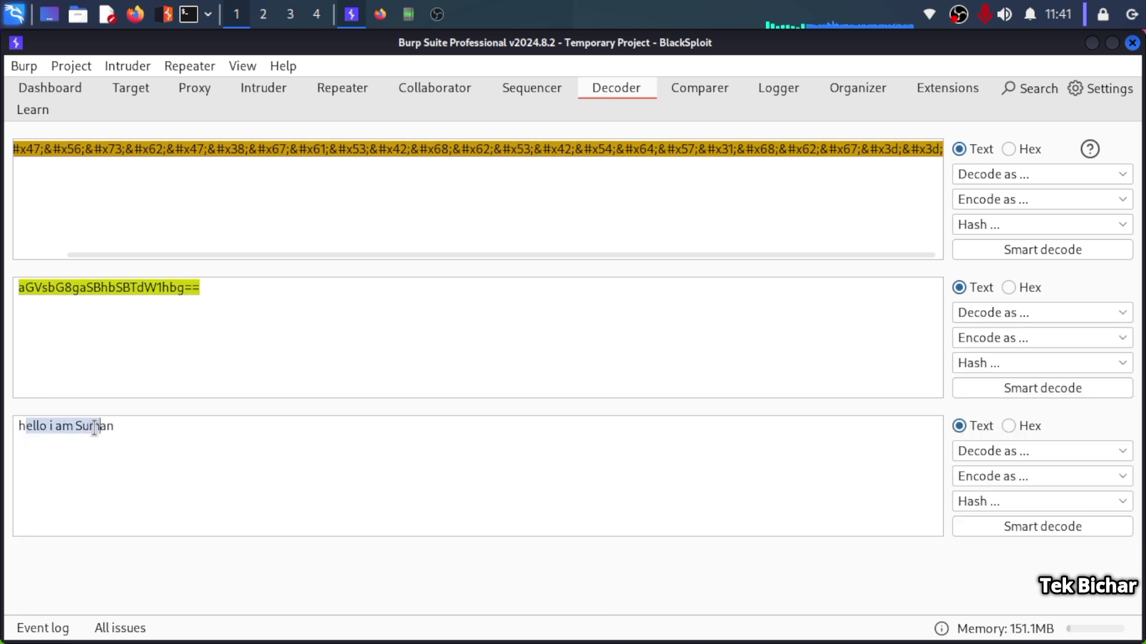
left_click(142, 431)
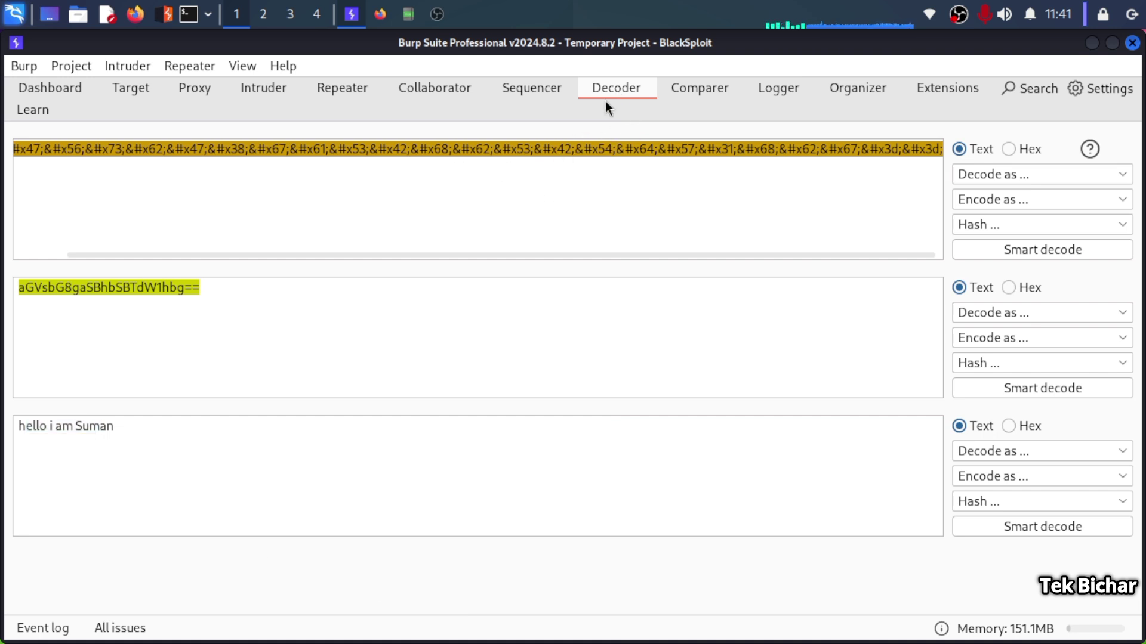